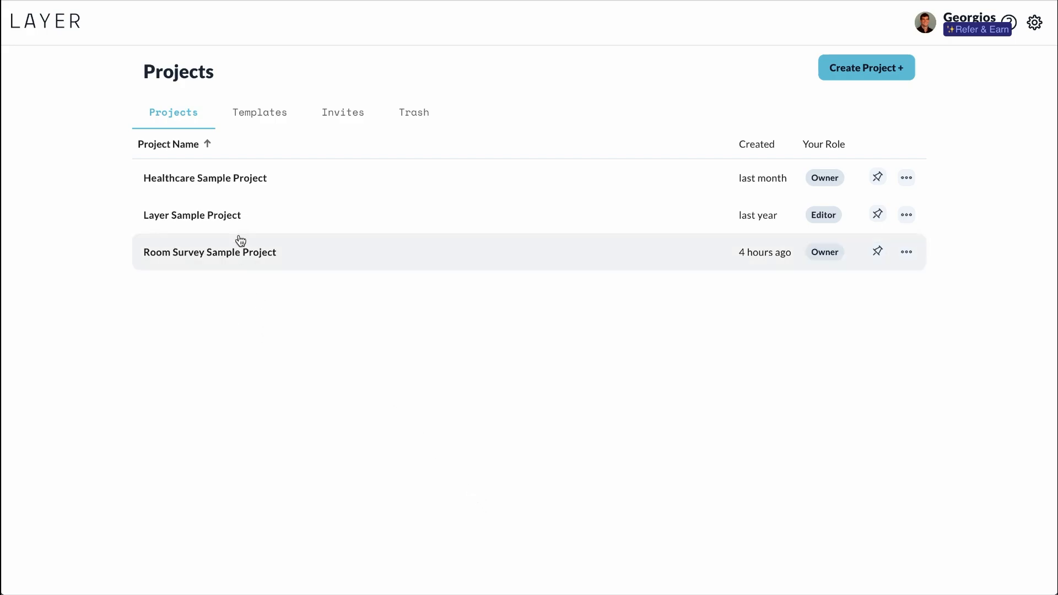
Step: Check the list of saved templates on the dashboard and return to the project list
click(270, 113)
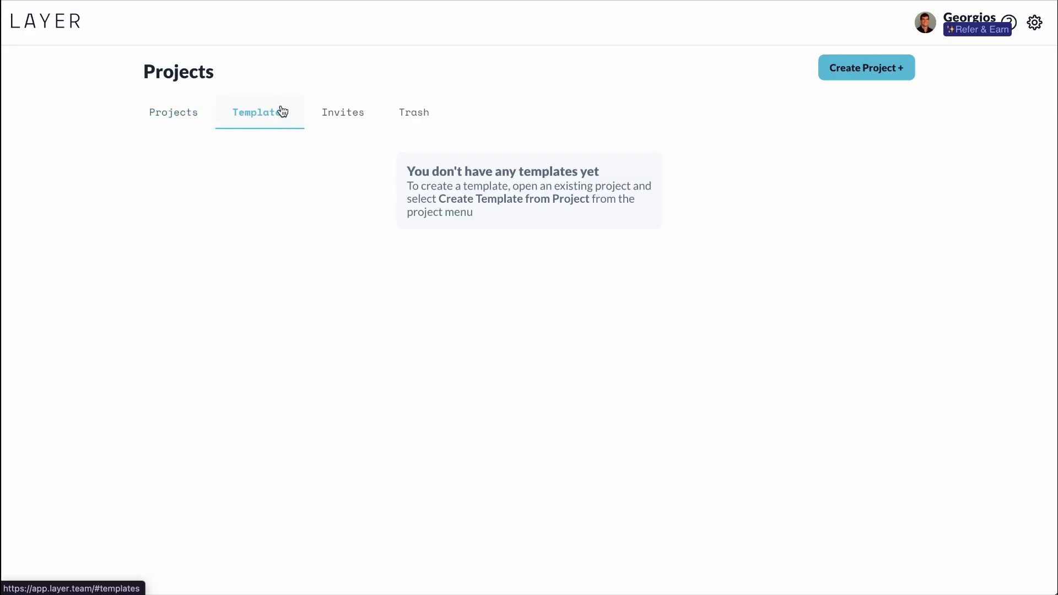
click(185, 114)
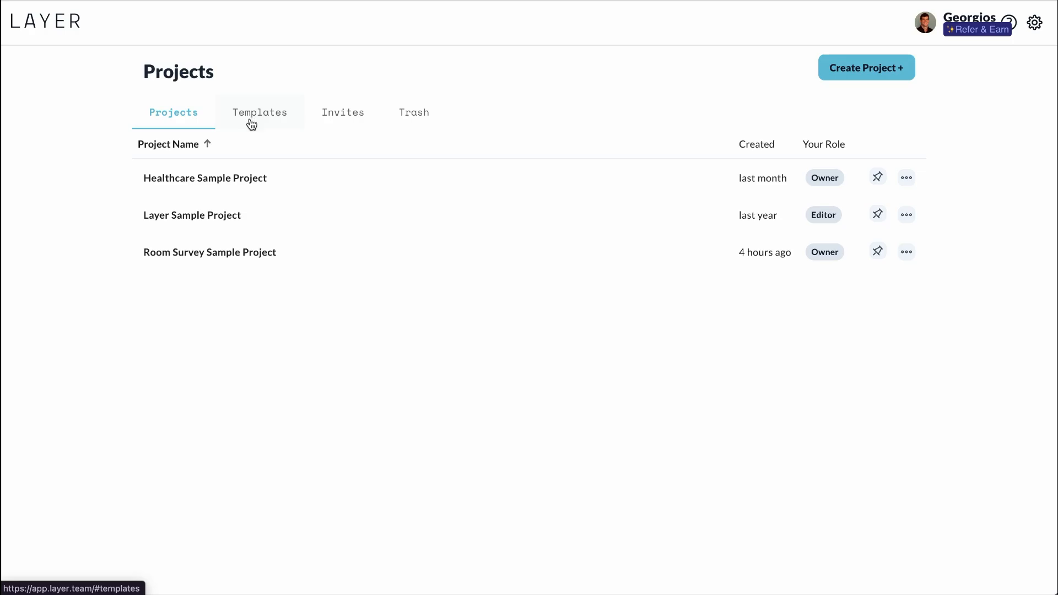
Step: Open the Healthcare Sample Project and start creating a template from it
click(244, 177)
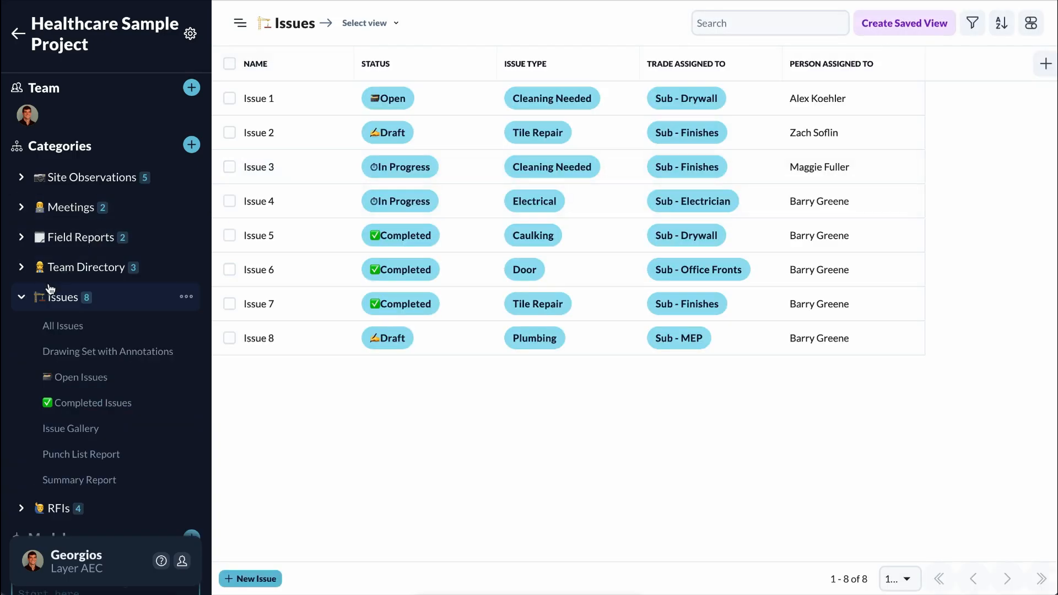
click(23, 298)
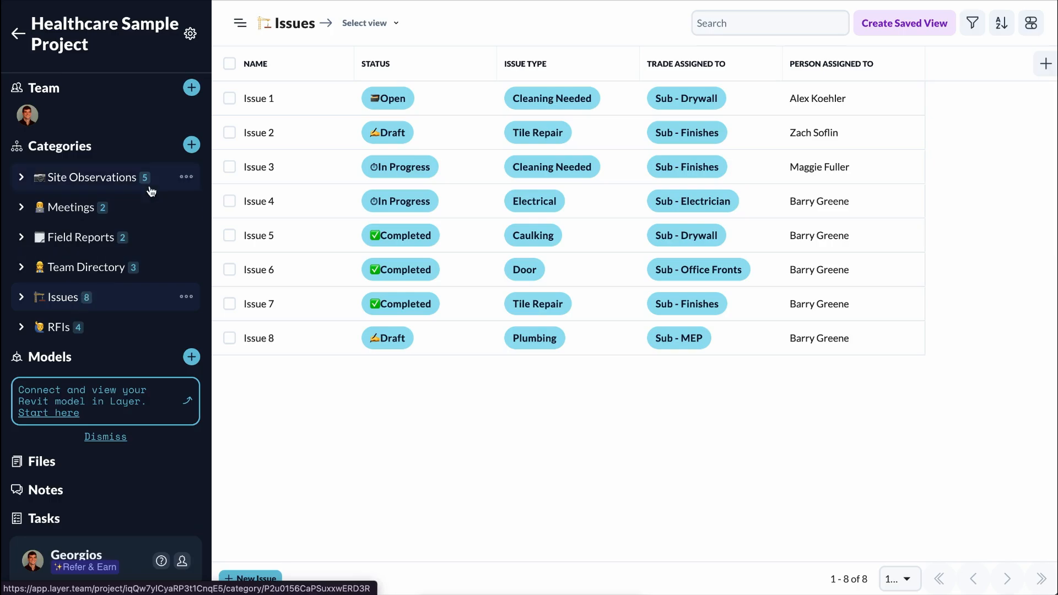
click(191, 35)
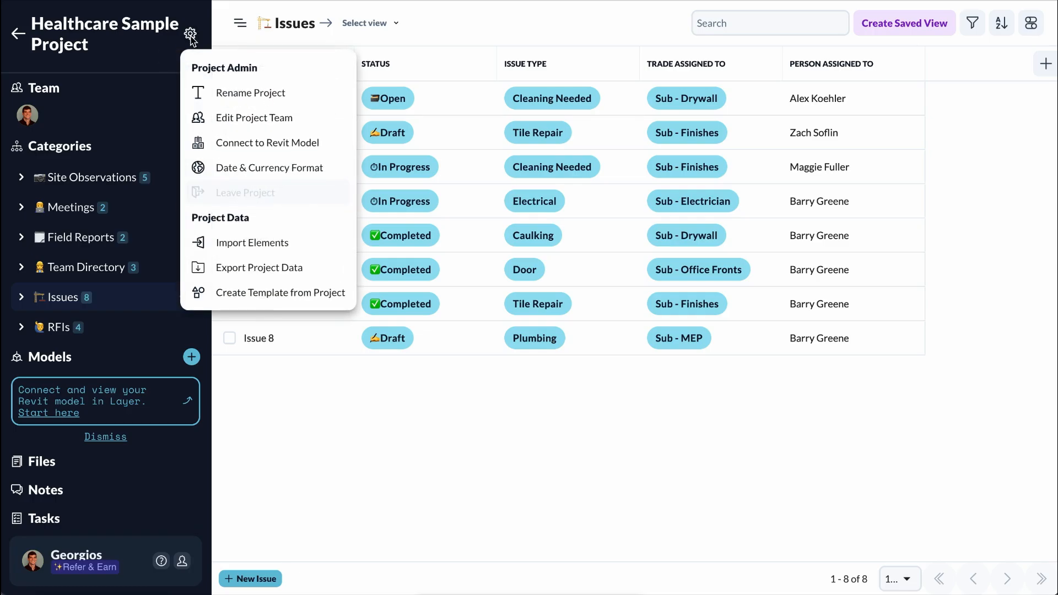
click(242, 295)
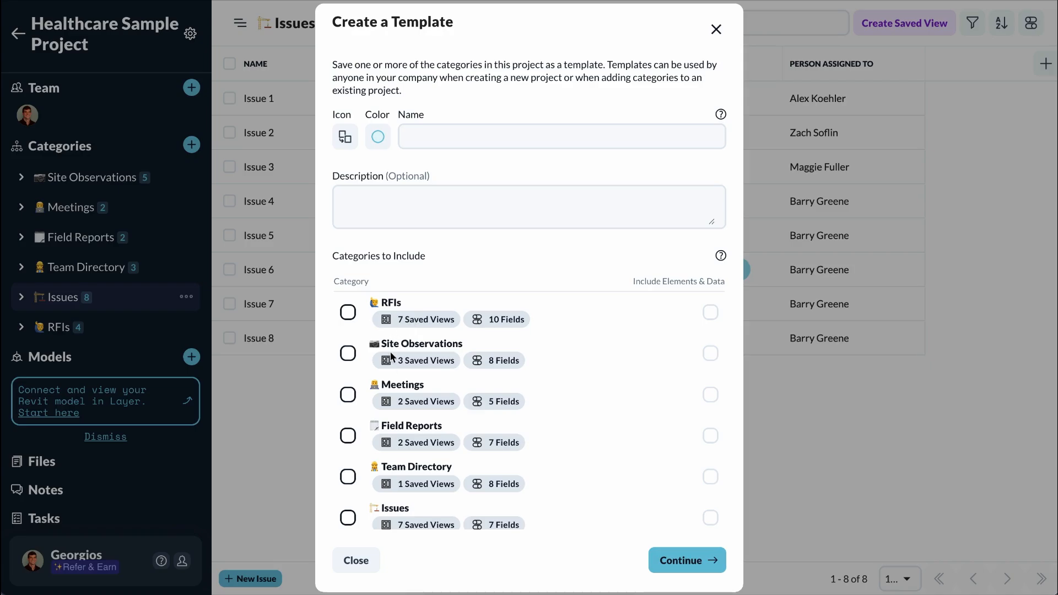
click(349, 311)
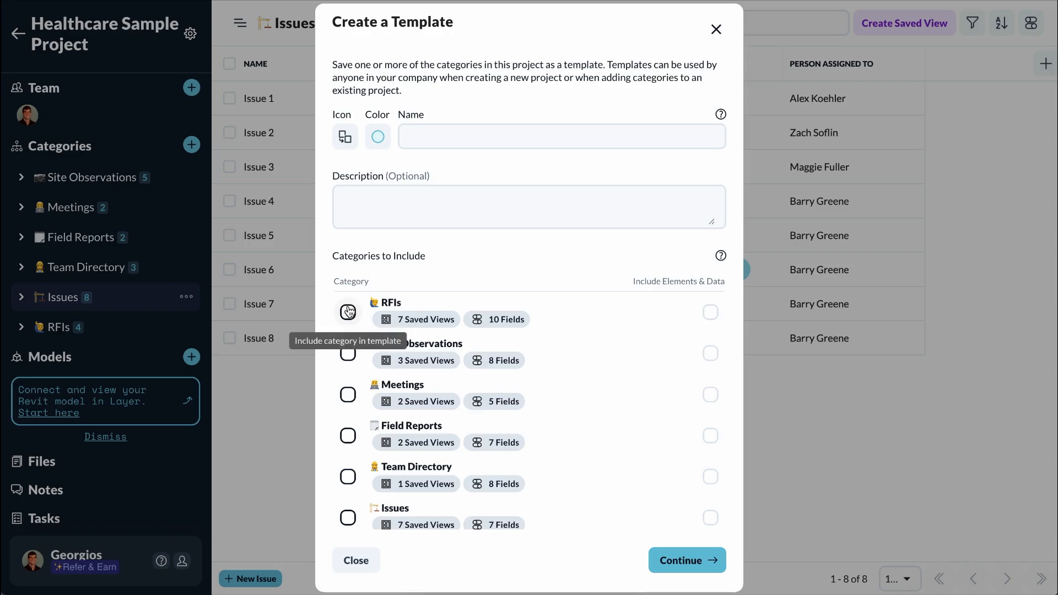
click(347, 353)
click(348, 395)
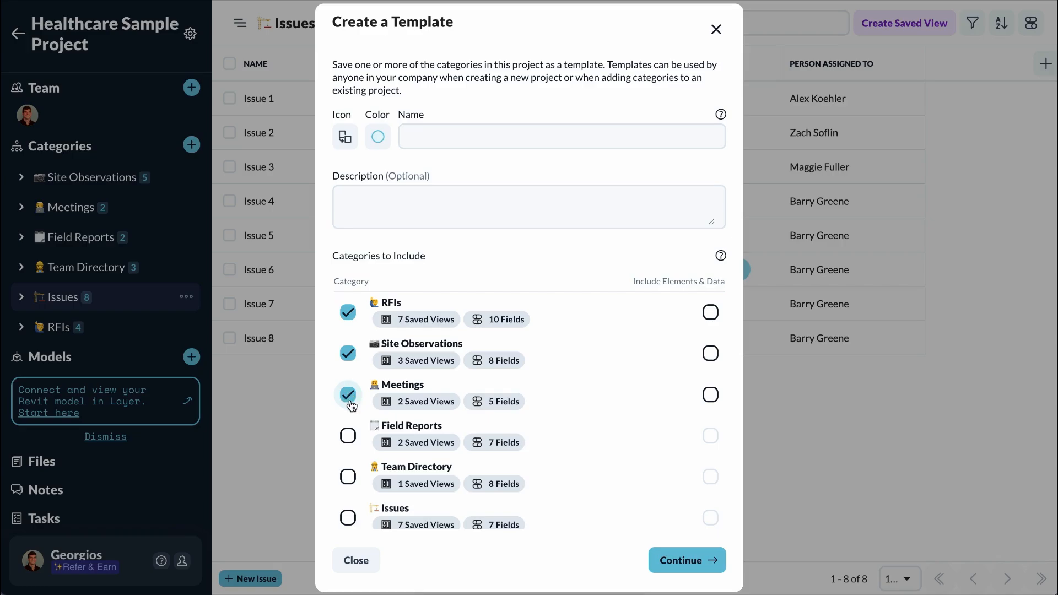
click(348, 395)
click(347, 355)
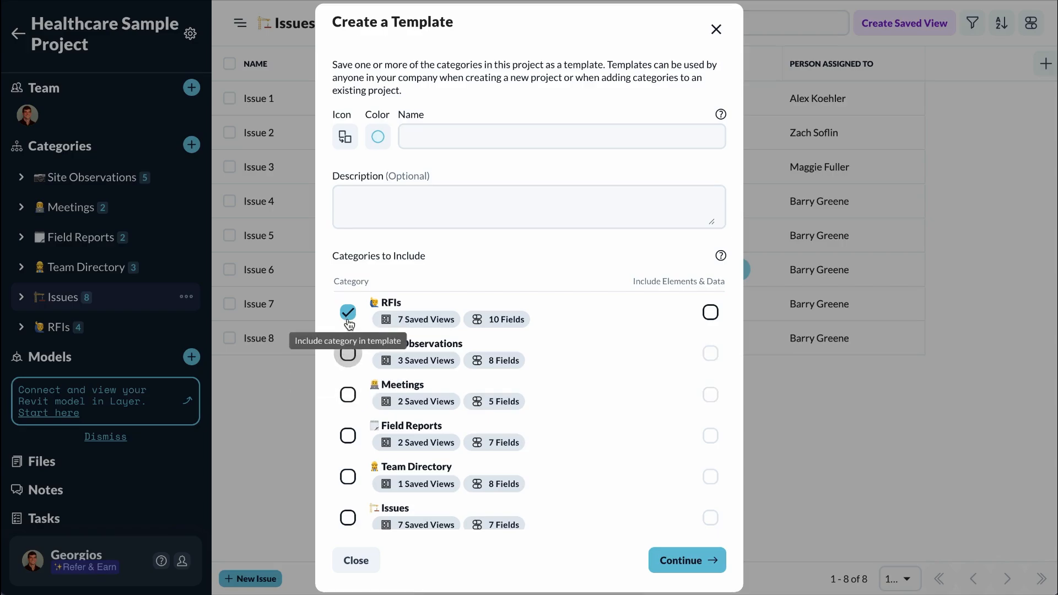
click(349, 313)
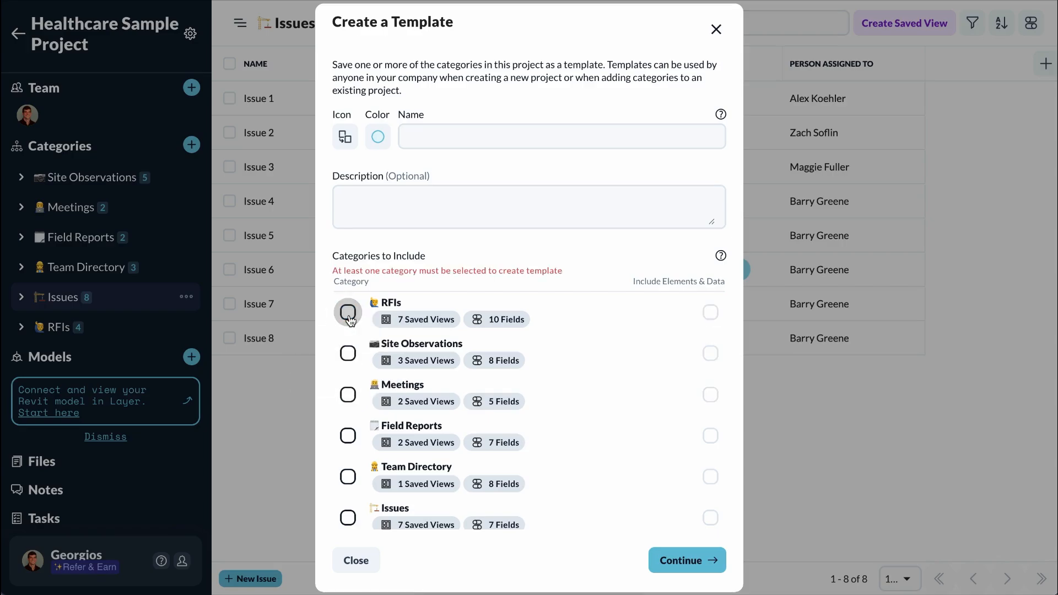
Step: Include the Meetings category in the template and name it "Meeting Minutes Template"
click(349, 395)
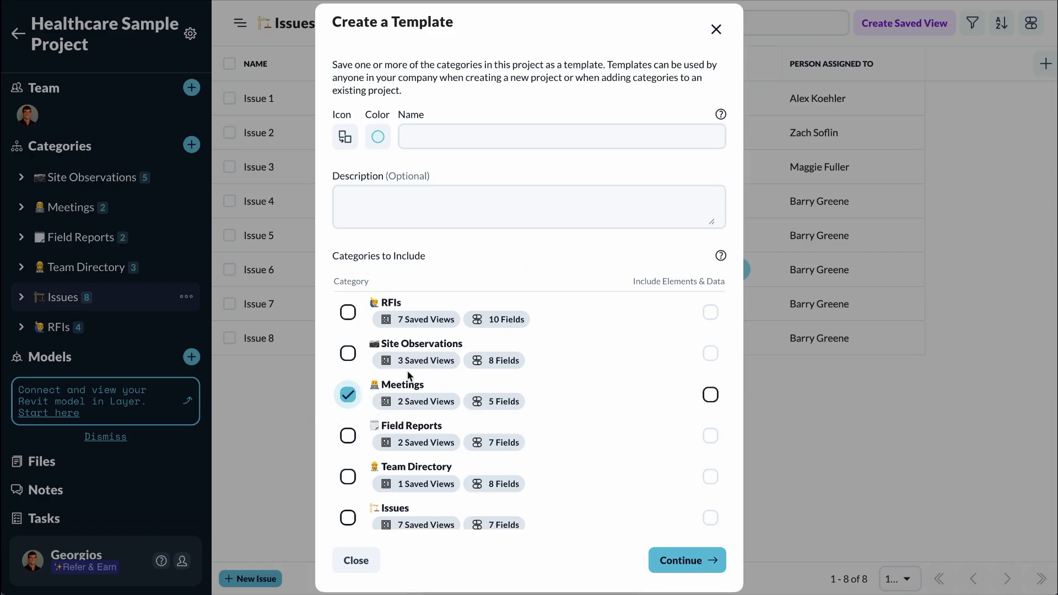
click(435, 133)
text(Me)
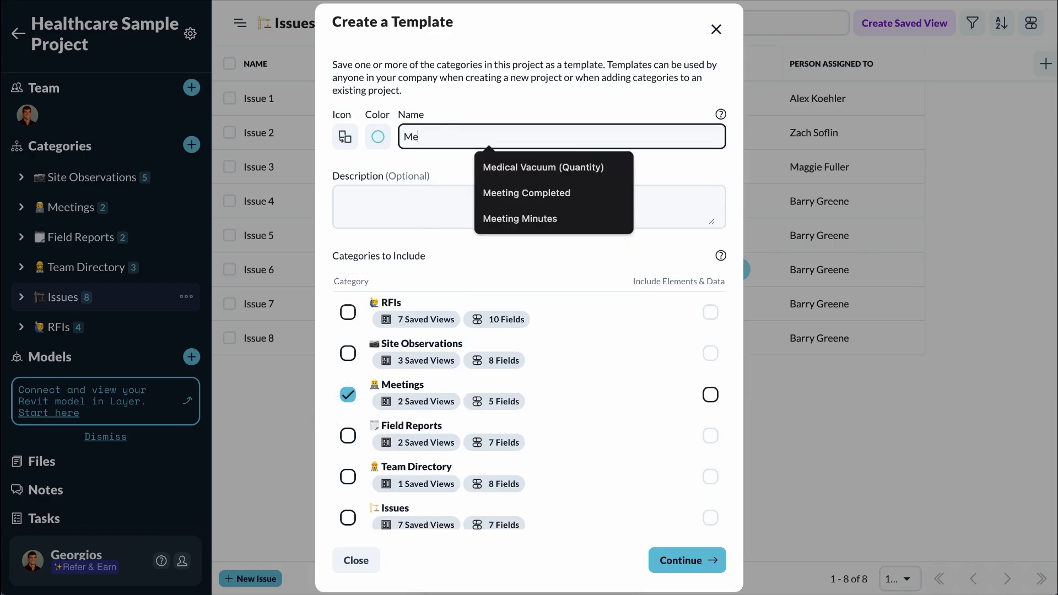
text(etin)
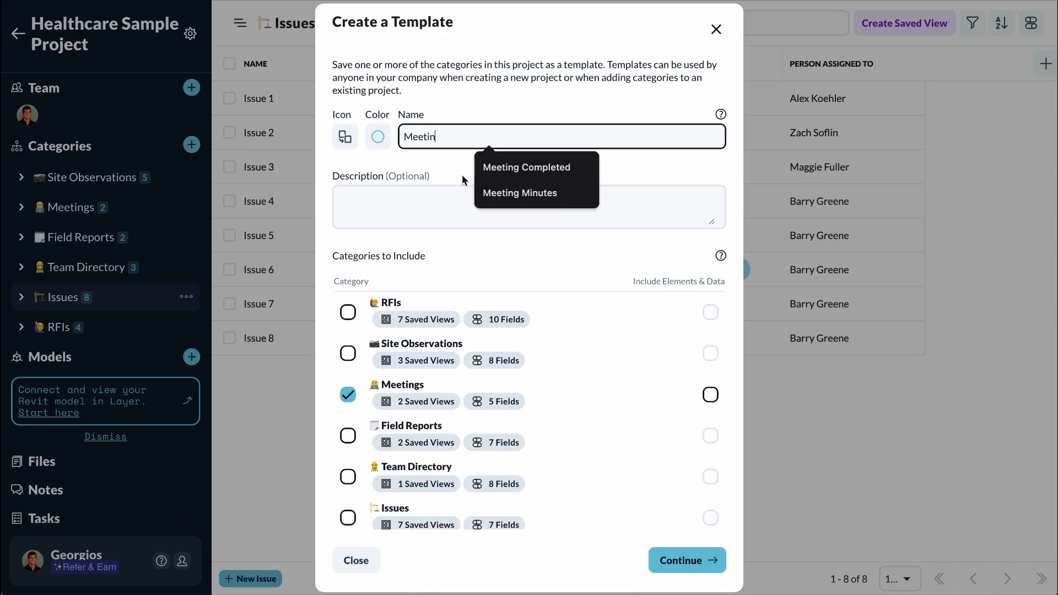
click(496, 191)
text(Template)
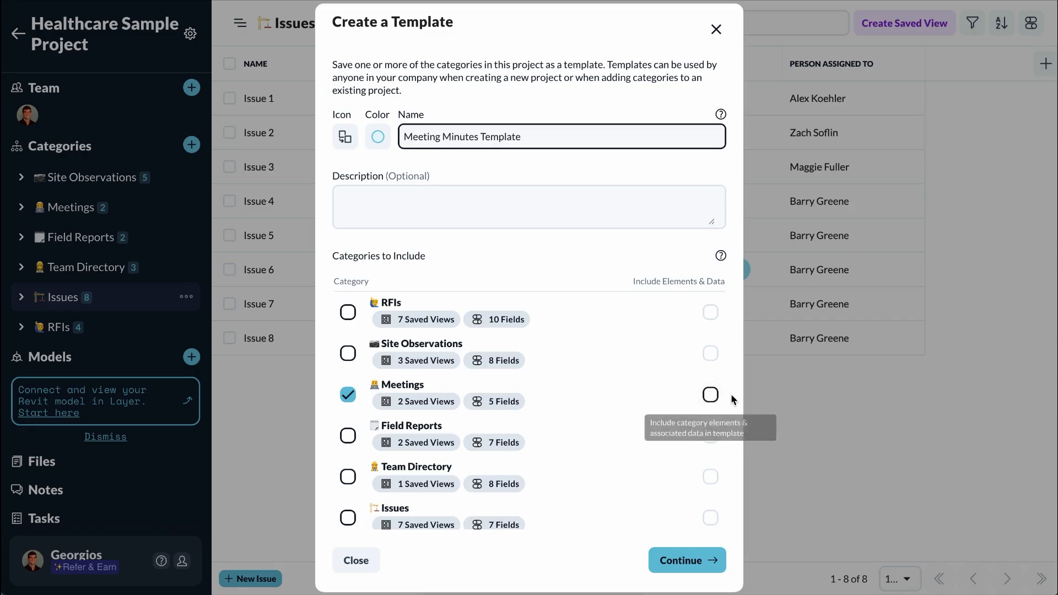
Step: Create the meeting minutes template without the Meetings elements and data, keeping the Attendees field set to Include in Template
click(713, 396)
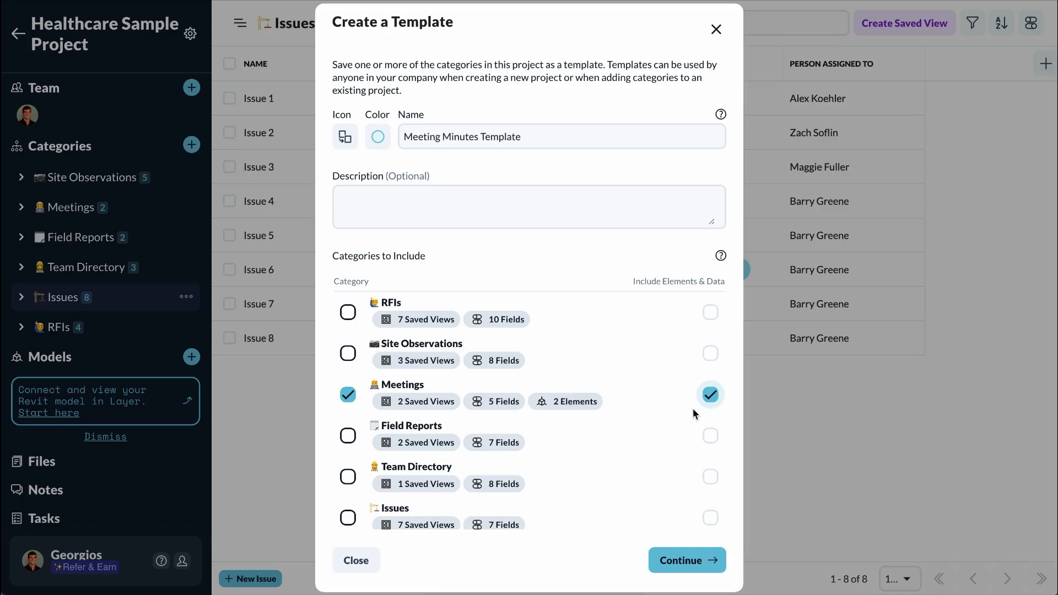
click(711, 397)
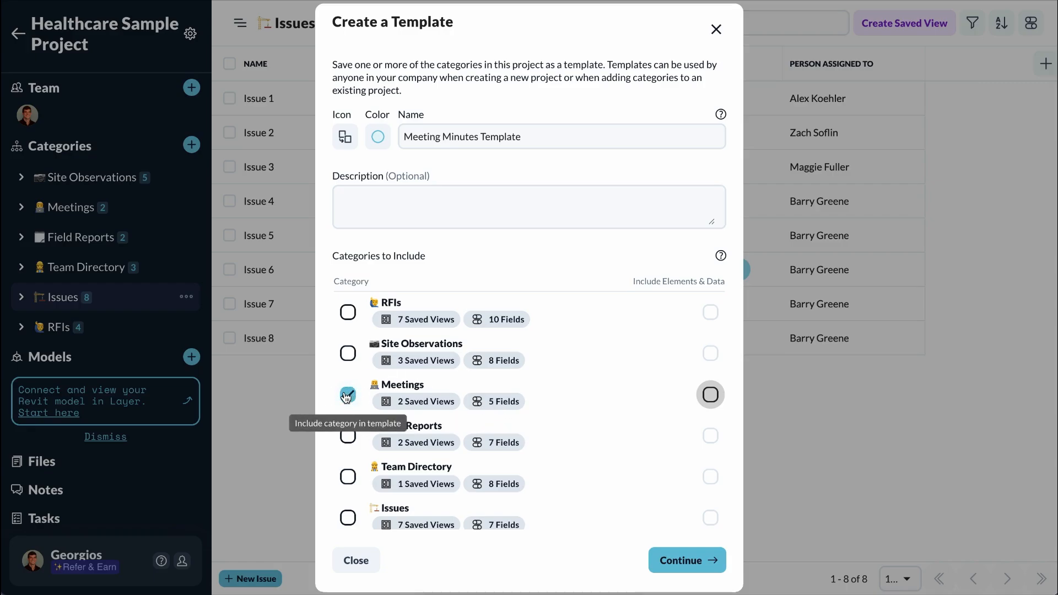
click(678, 560)
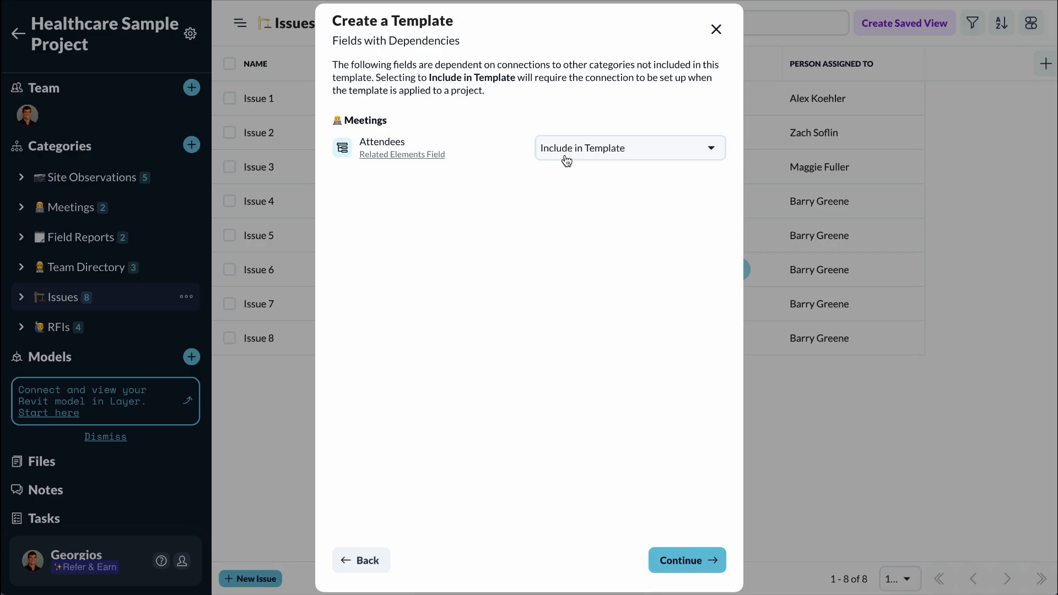
click(680, 561)
click(681, 562)
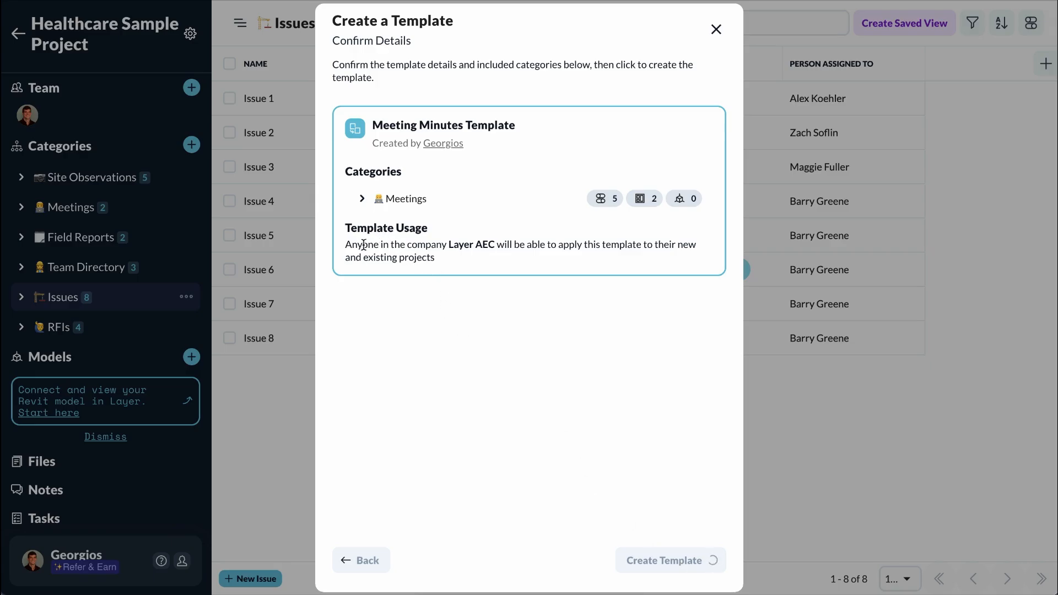
drag(345, 244, 437, 259)
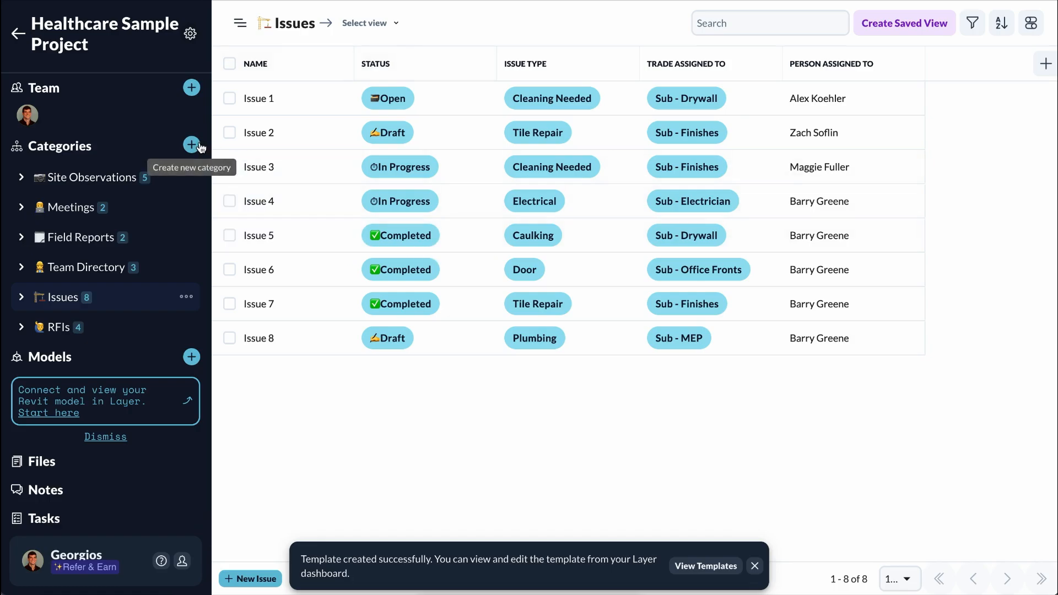
Step: Start another template from the project, include only the Site Observations category and name it "Site Observations Template"
click(190, 35)
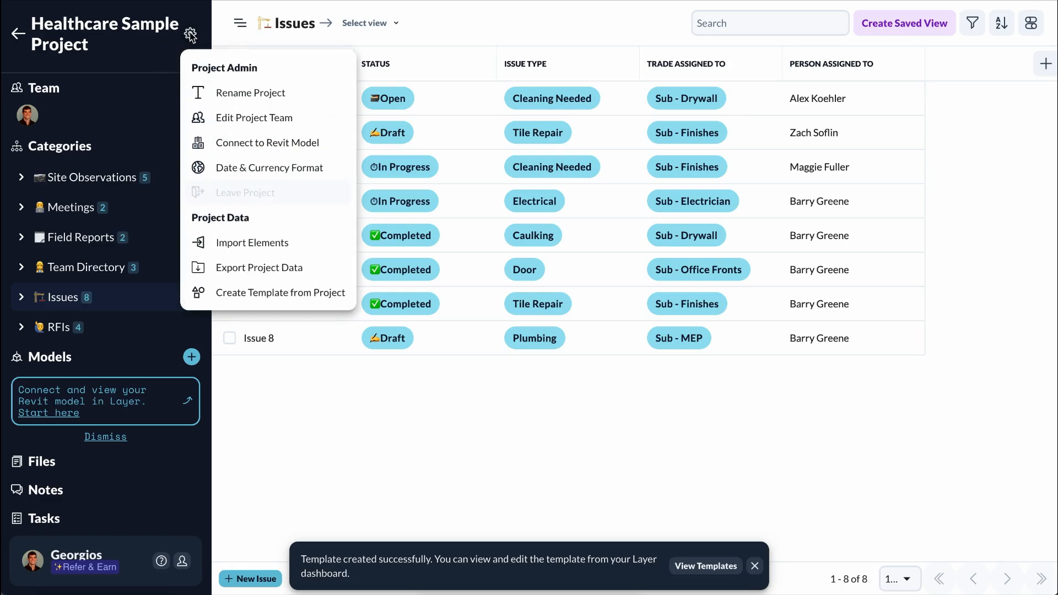
click(280, 292)
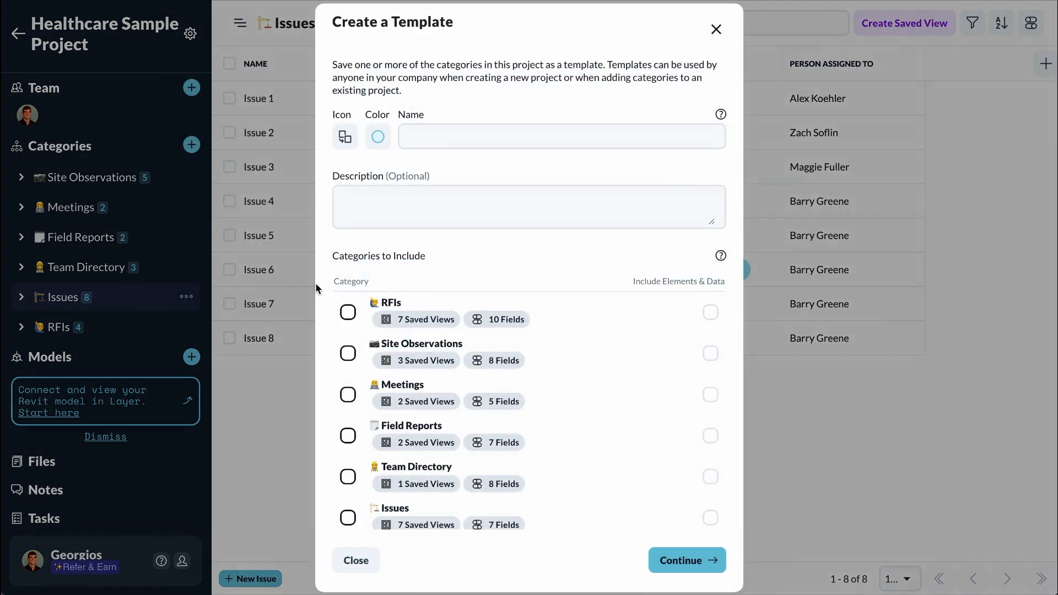
scroll(443, 432, down, 1)
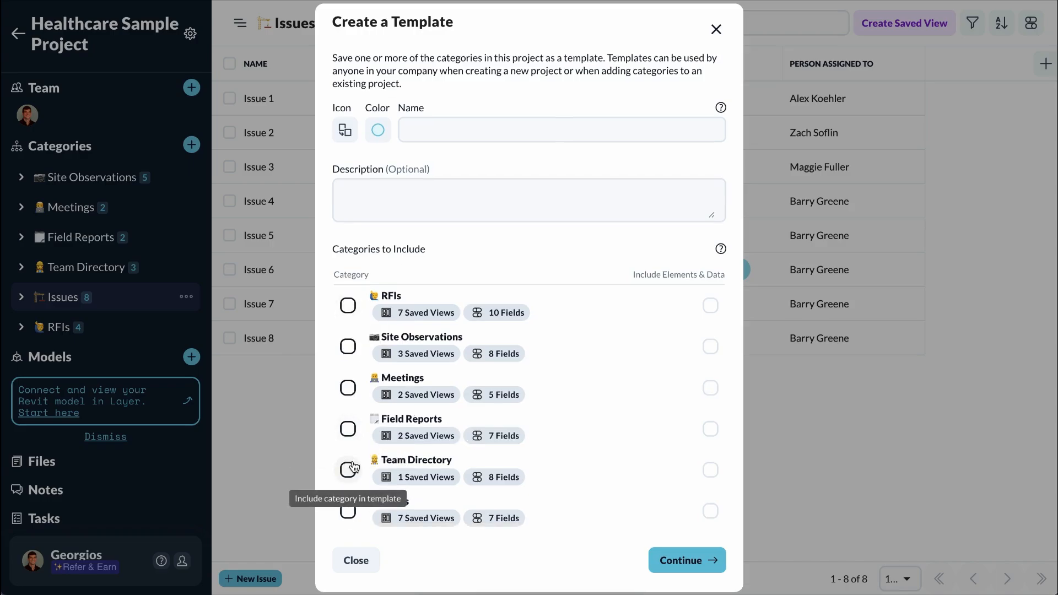
click(348, 346)
click(453, 130)
text(Site)
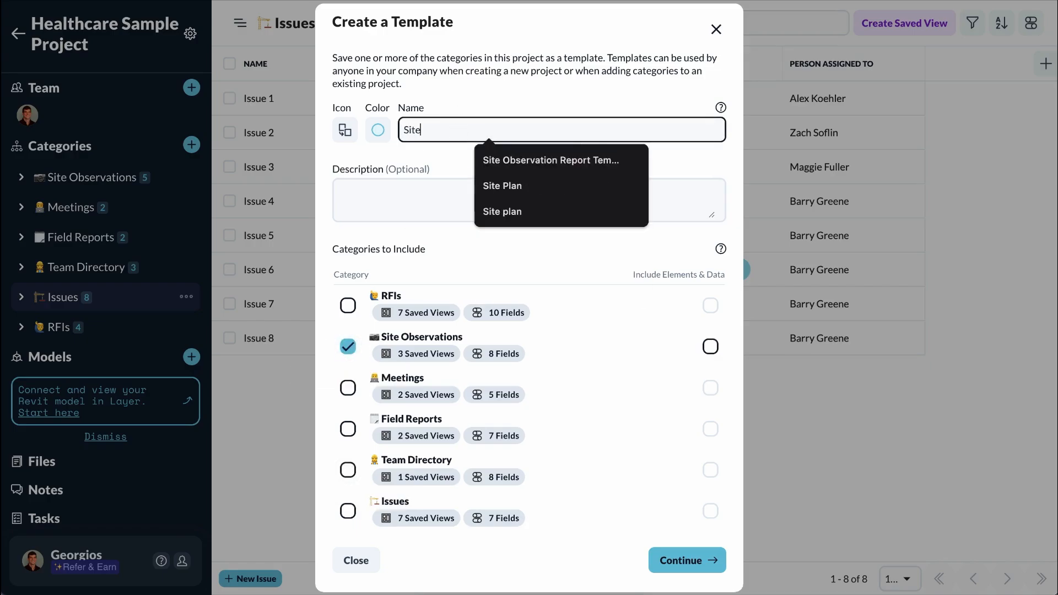
text( Obse)
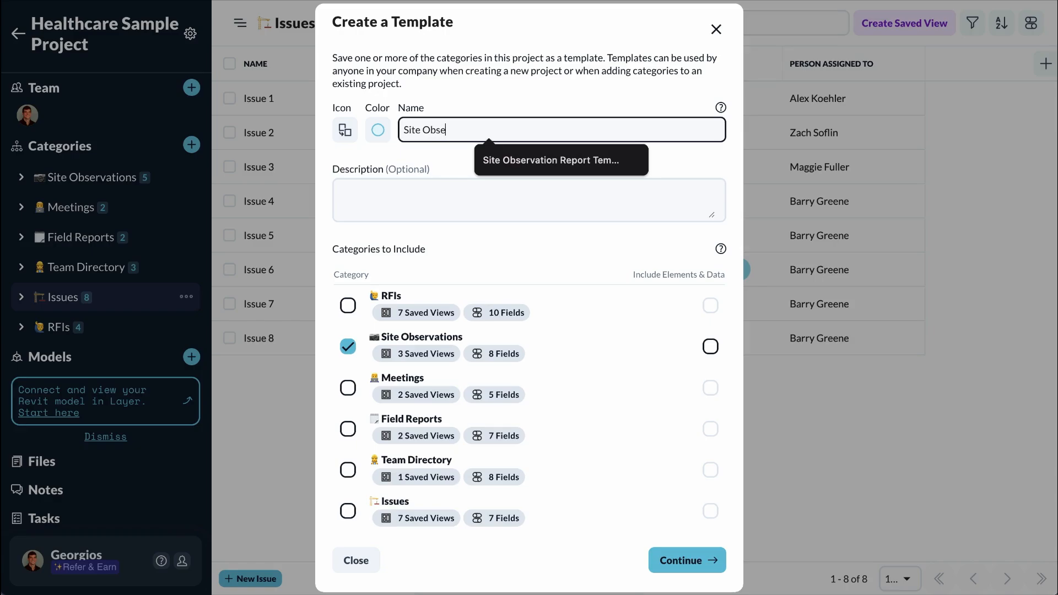
text(rvations Template)
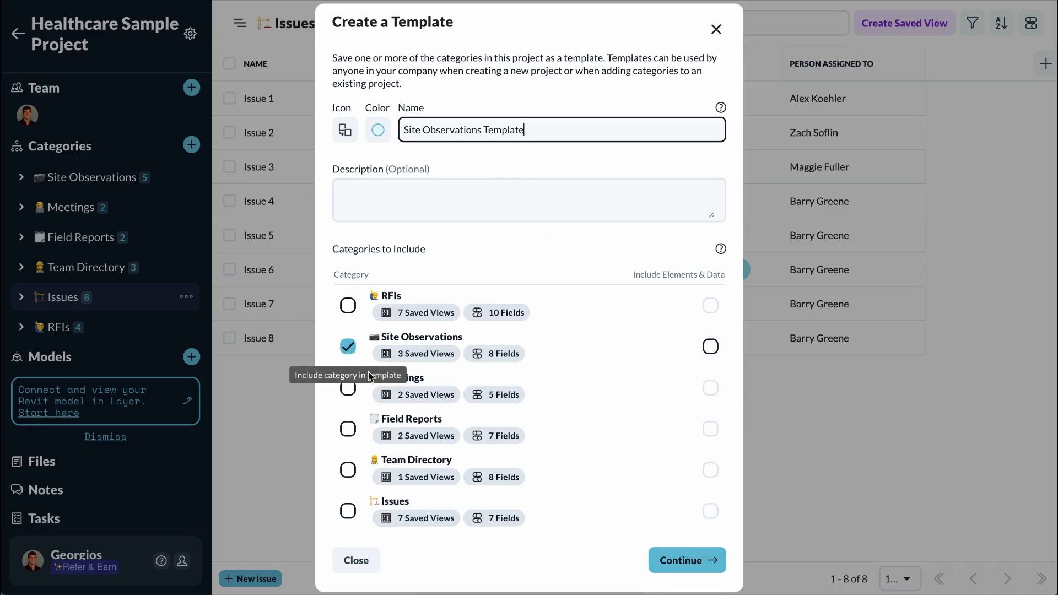
Step: Keep the Related Field Reports field set to Include in Template and create the site observations template
click(699, 568)
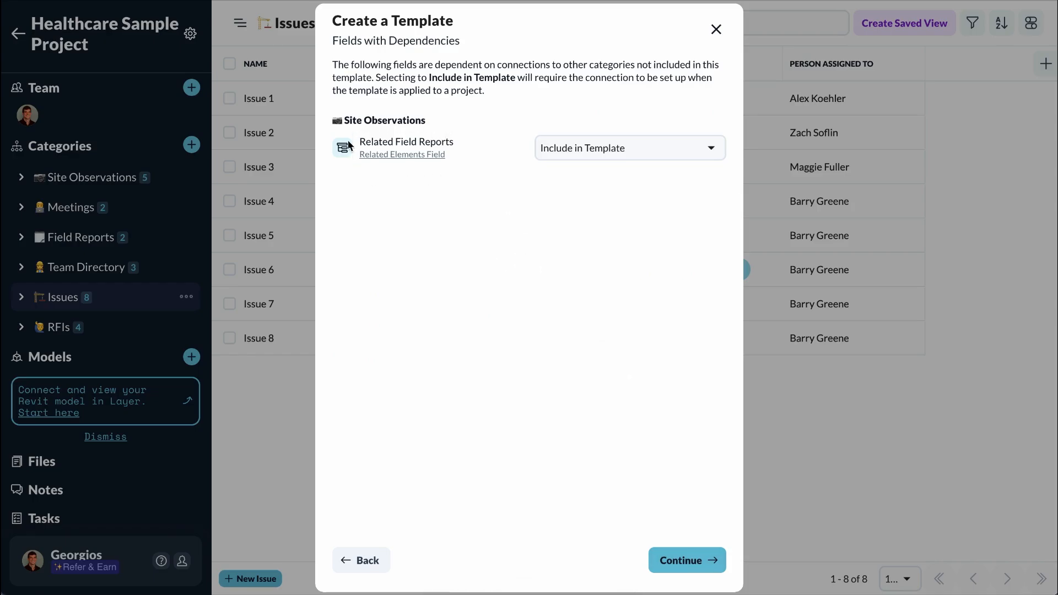
mouse_move(440, 159)
click(704, 563)
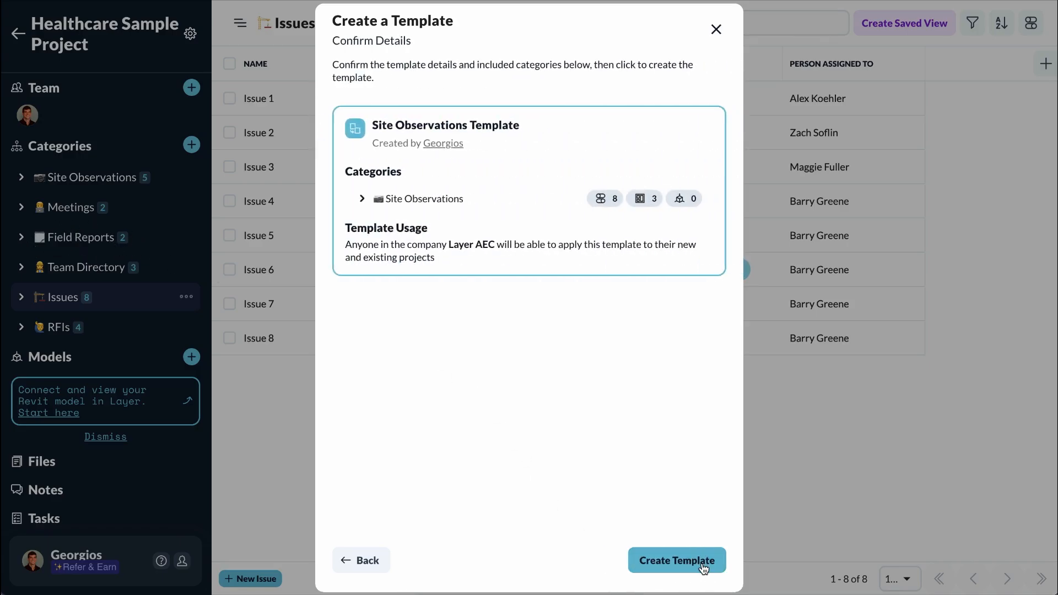
click(703, 562)
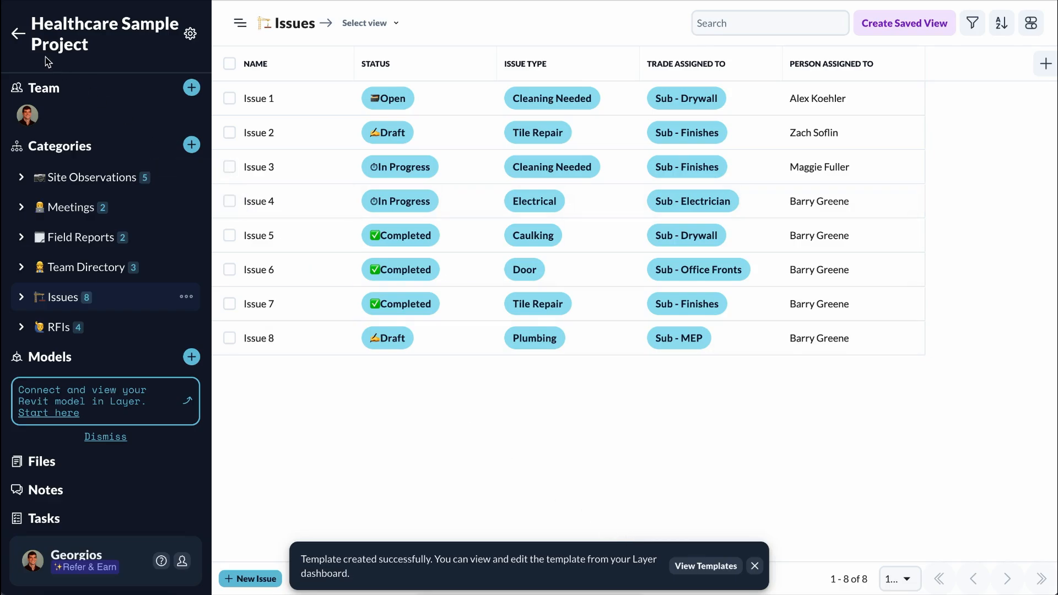
Step: Return to the dashboard and open the Meeting Minutes Template from the saved templates
click(25, 43)
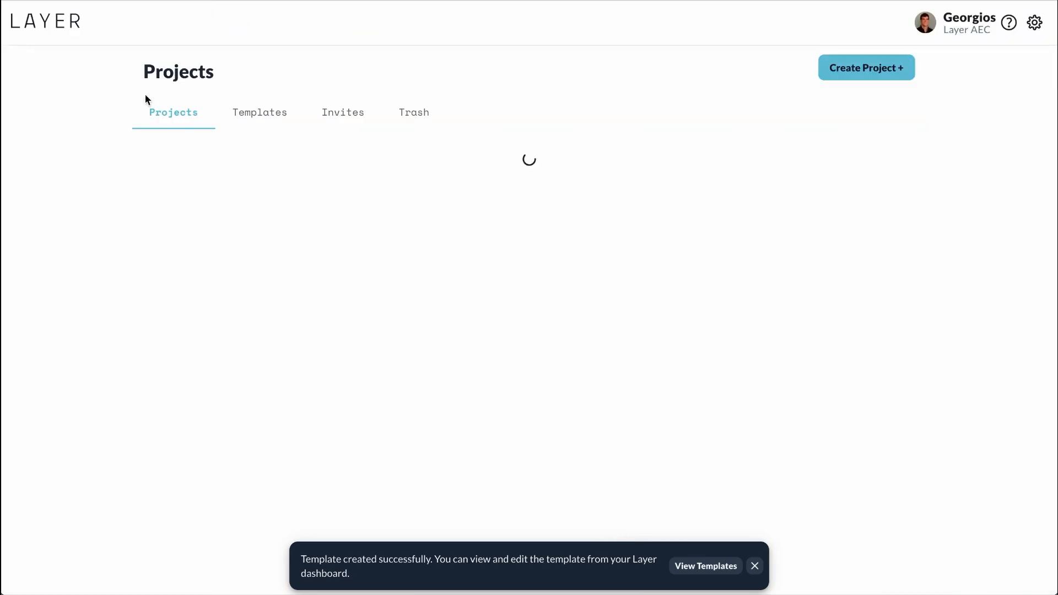
click(273, 121)
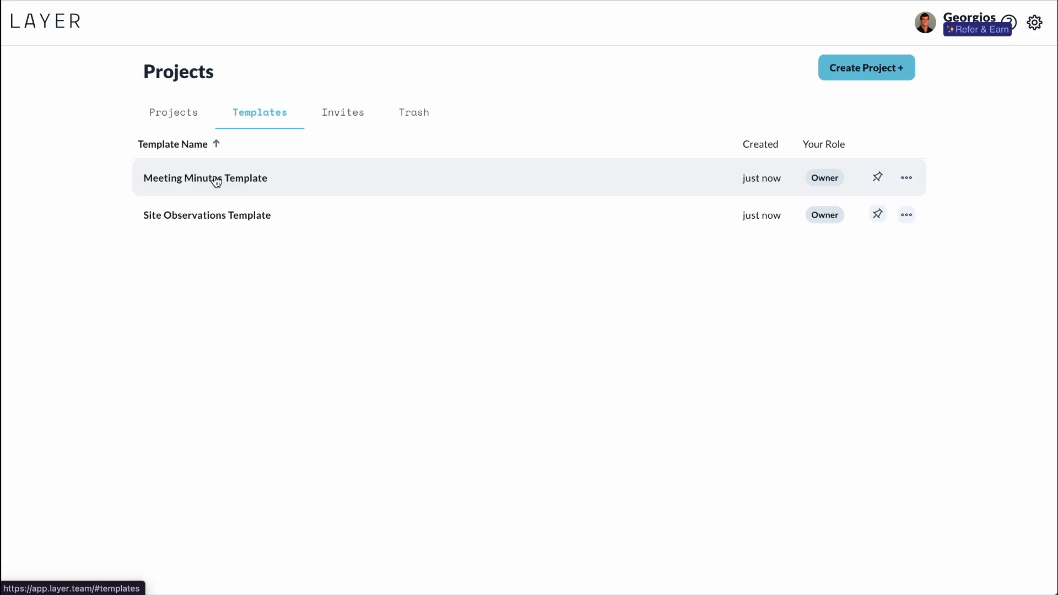
click(227, 188)
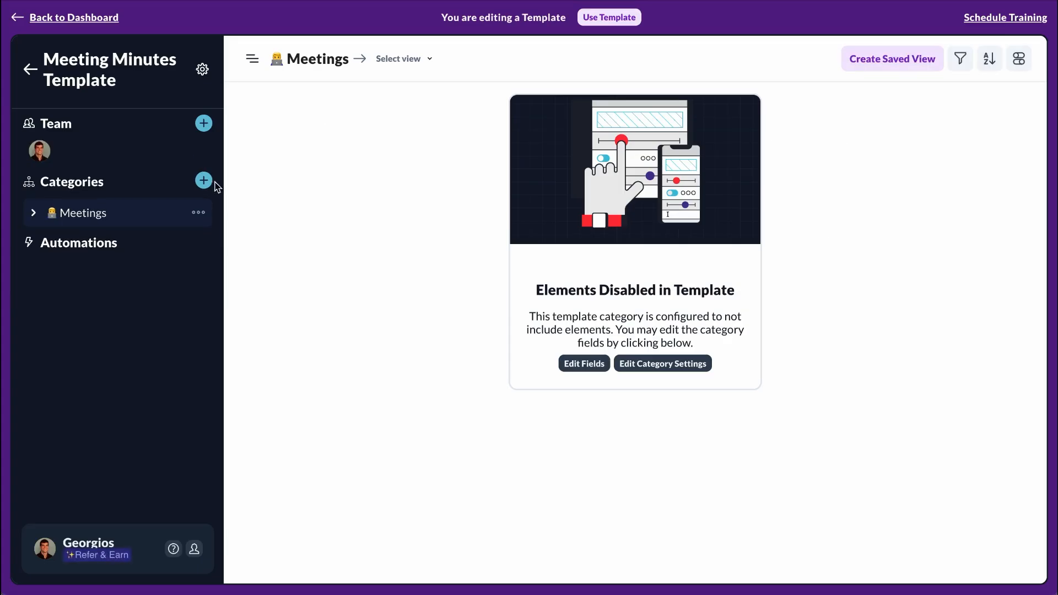
Step: Review which company users can be added to the template team, and close the team settings without adding anyone
click(203, 124)
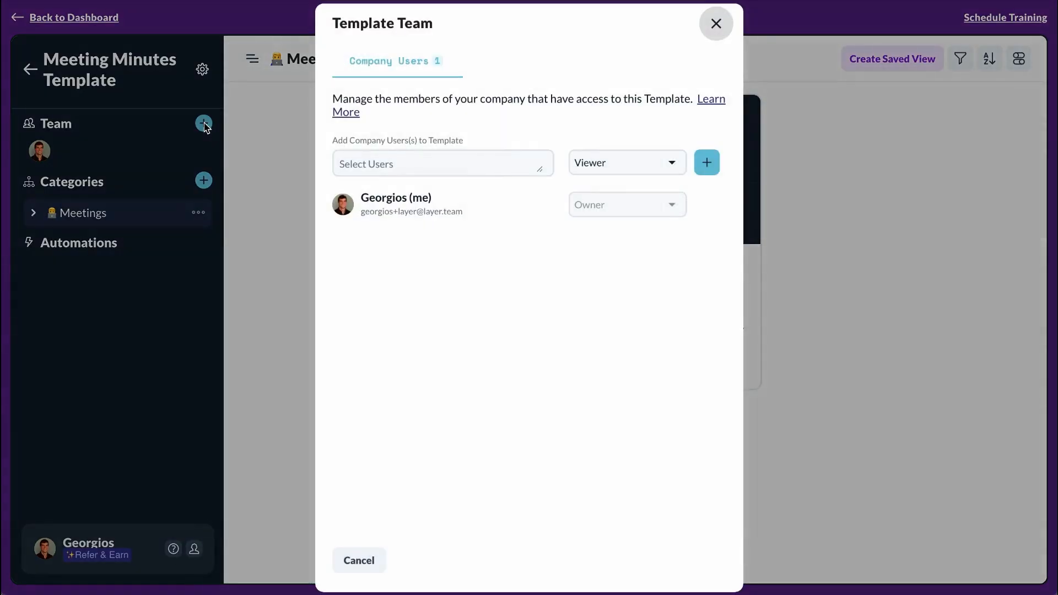
click(466, 166)
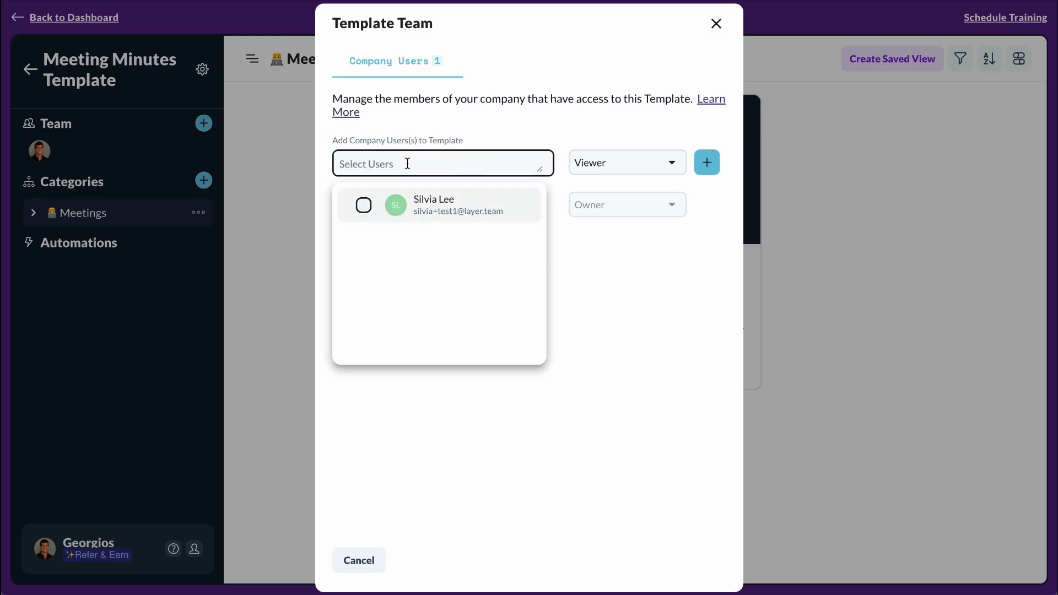
click(623, 280)
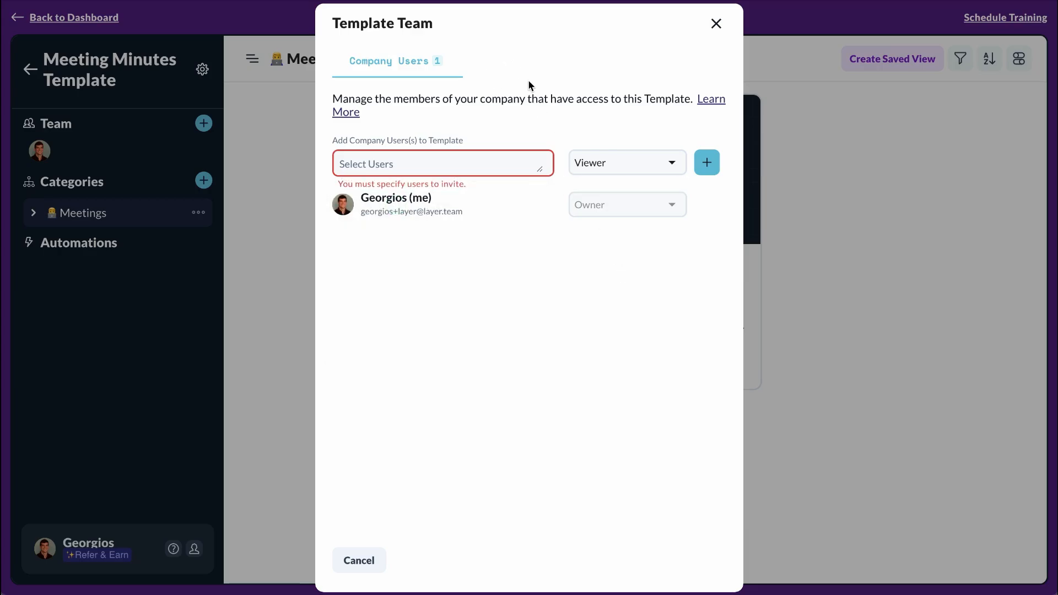
click(717, 24)
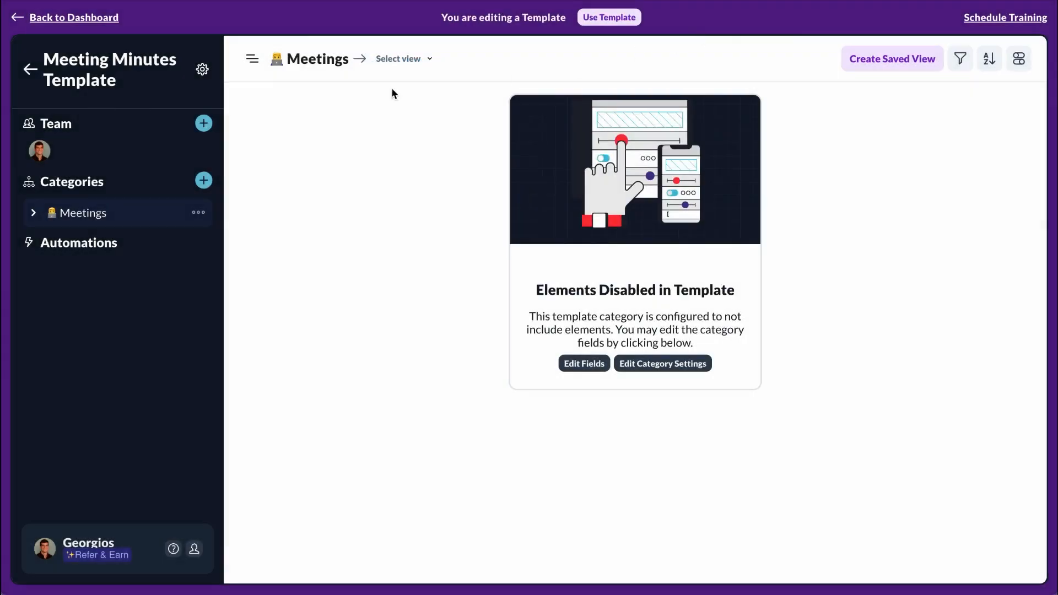
Step: Leave the template, go to the projects list and start a new project from the company's Meeting Minutes Template
click(31, 69)
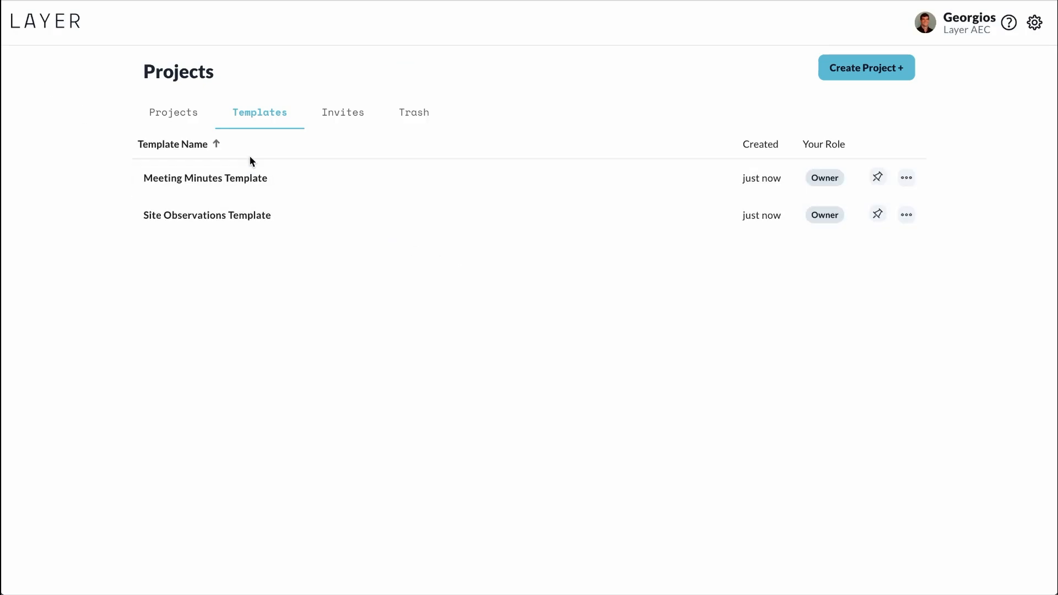
click(177, 115)
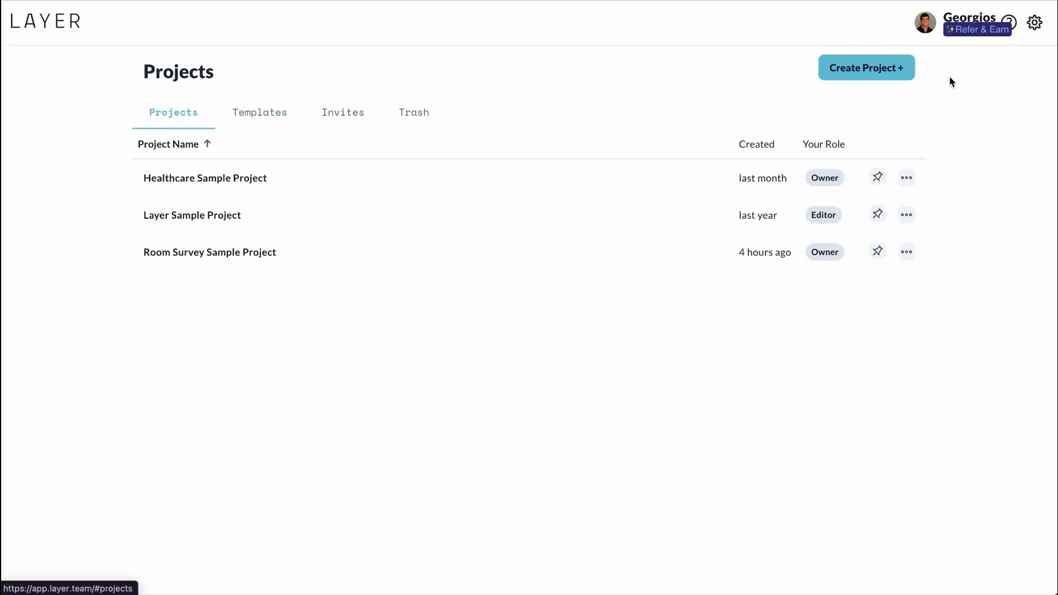
click(879, 74)
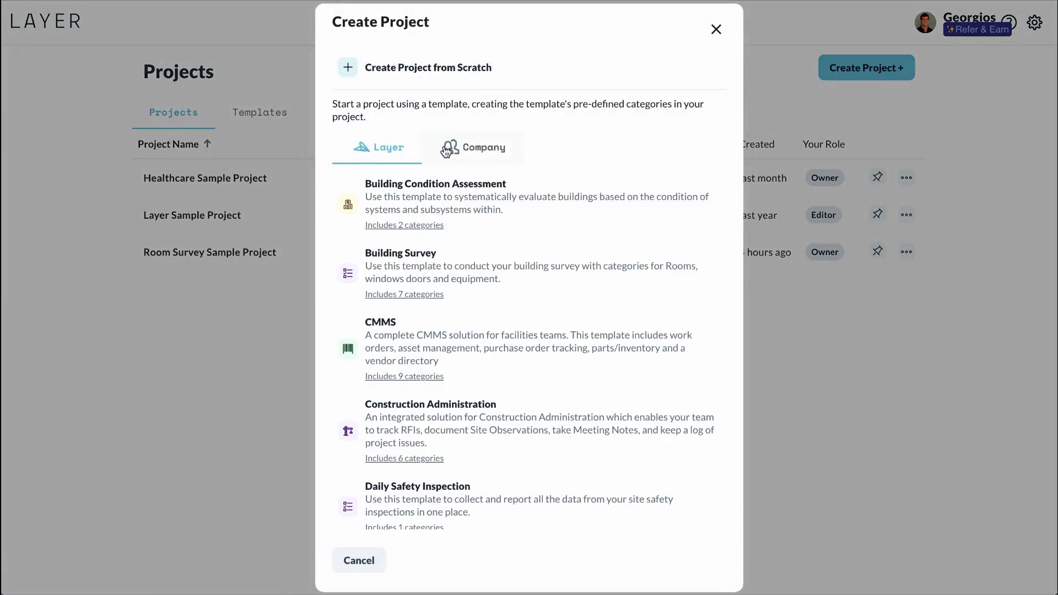
click(469, 153)
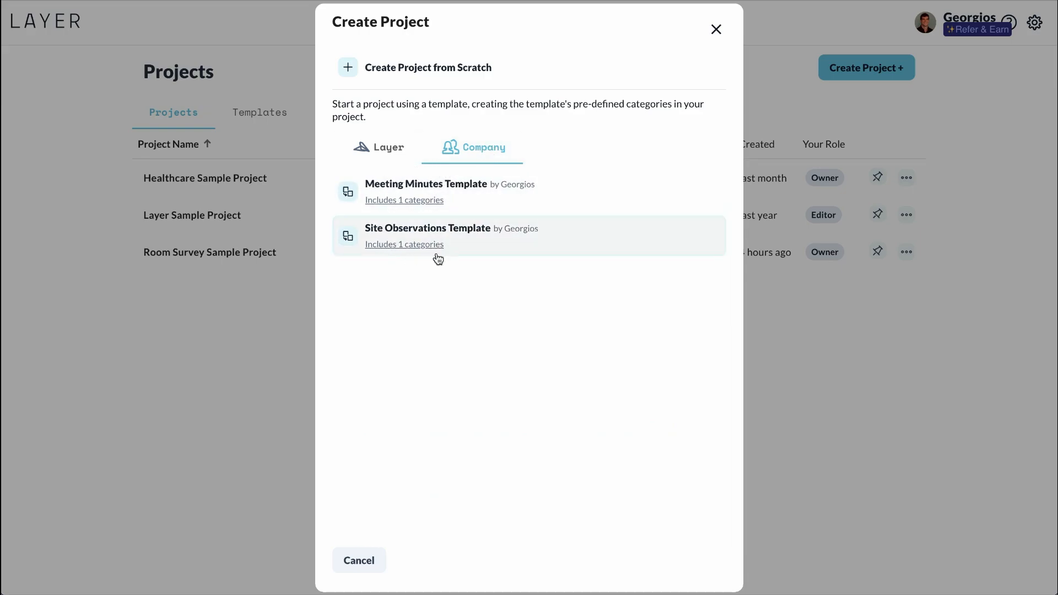
click(513, 193)
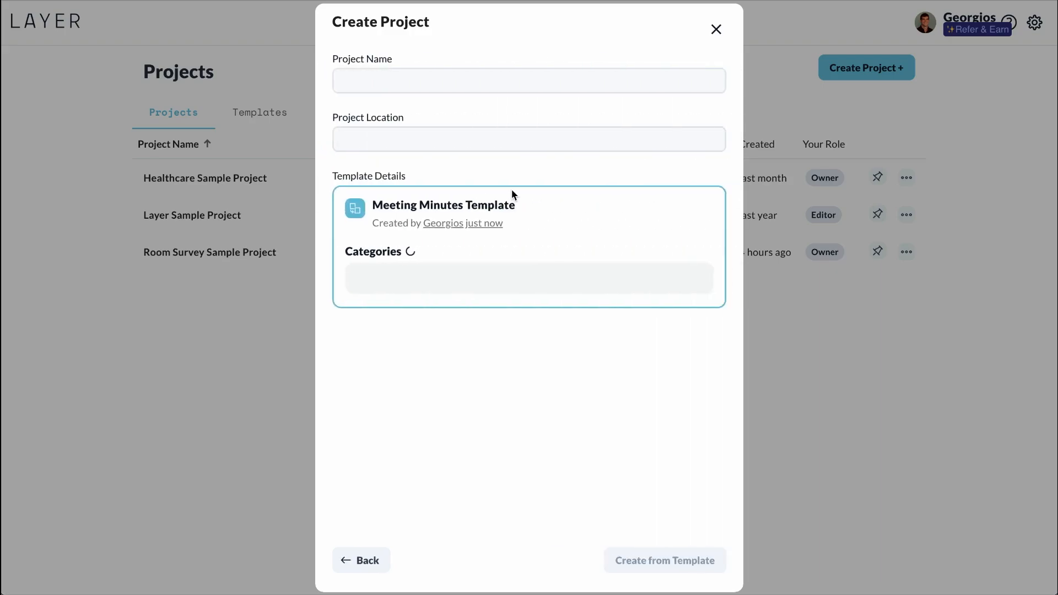
Step: Name the project "New Project", set its location to Lincoln, NE, and create it from the template
click(472, 79)
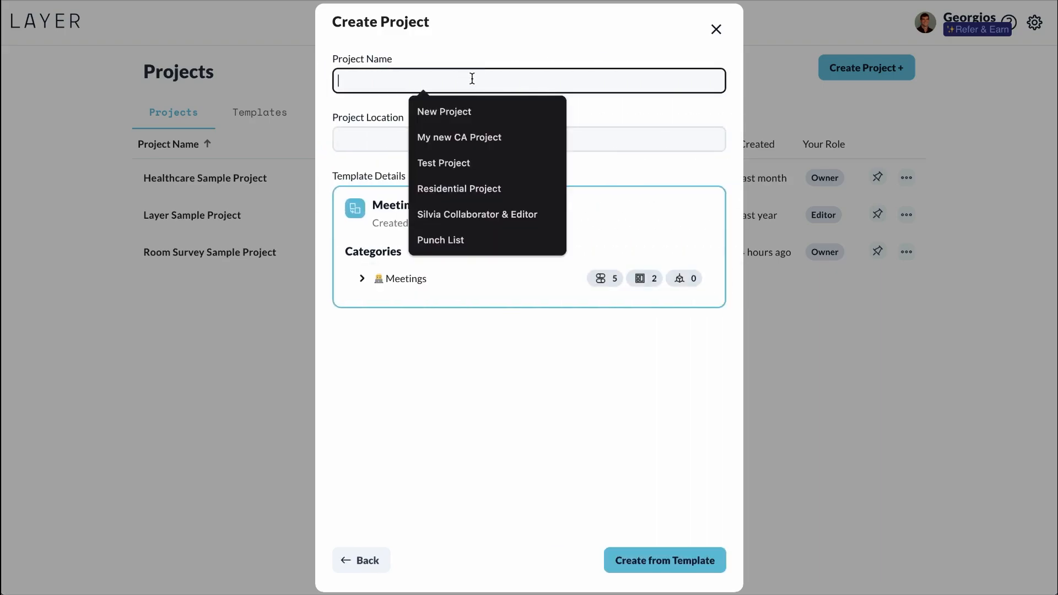
click(462, 112)
click(447, 134)
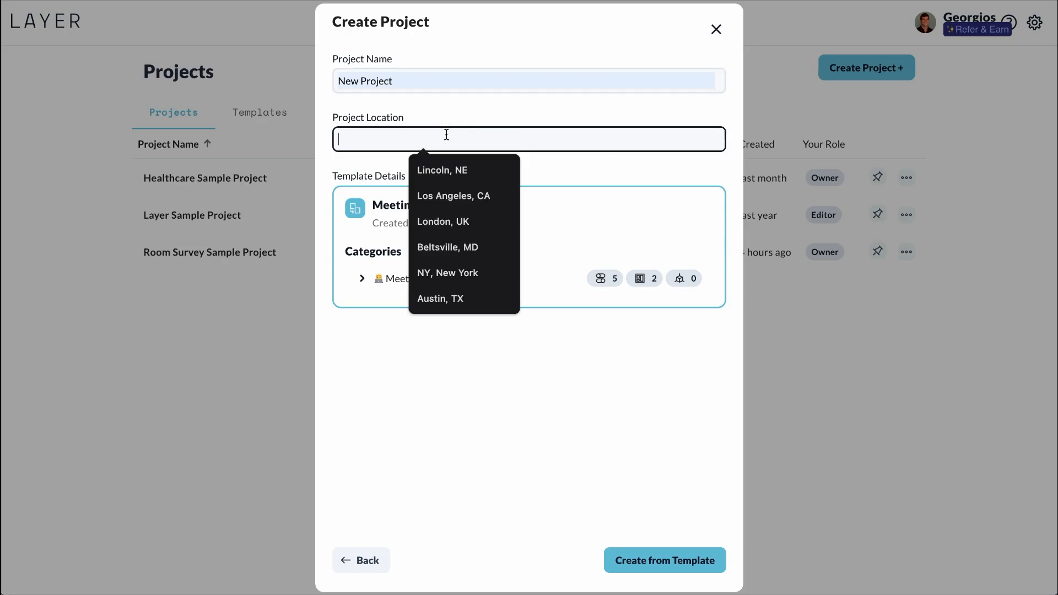
click(459, 171)
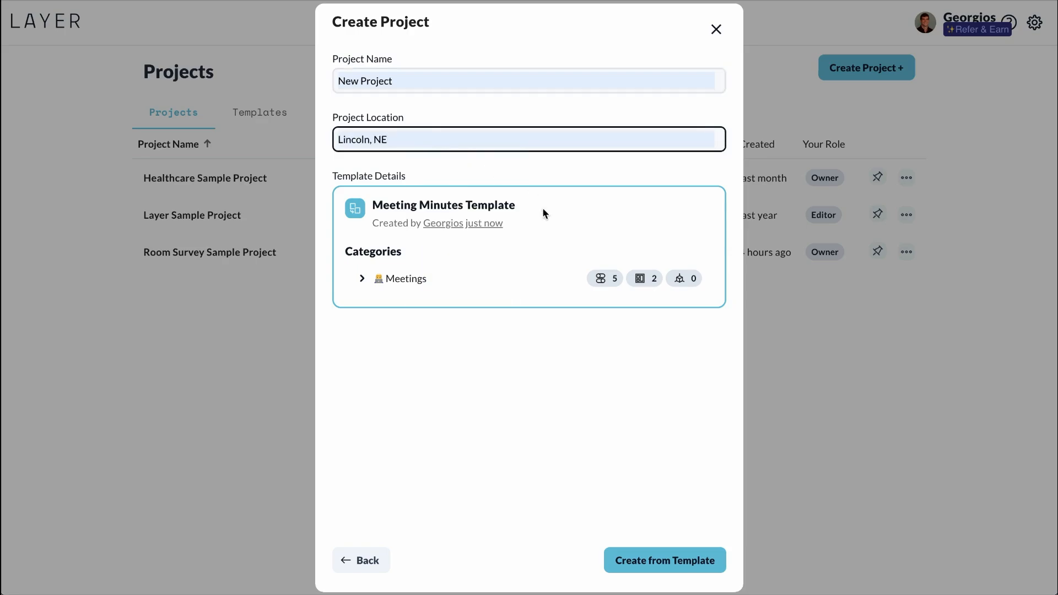
click(660, 556)
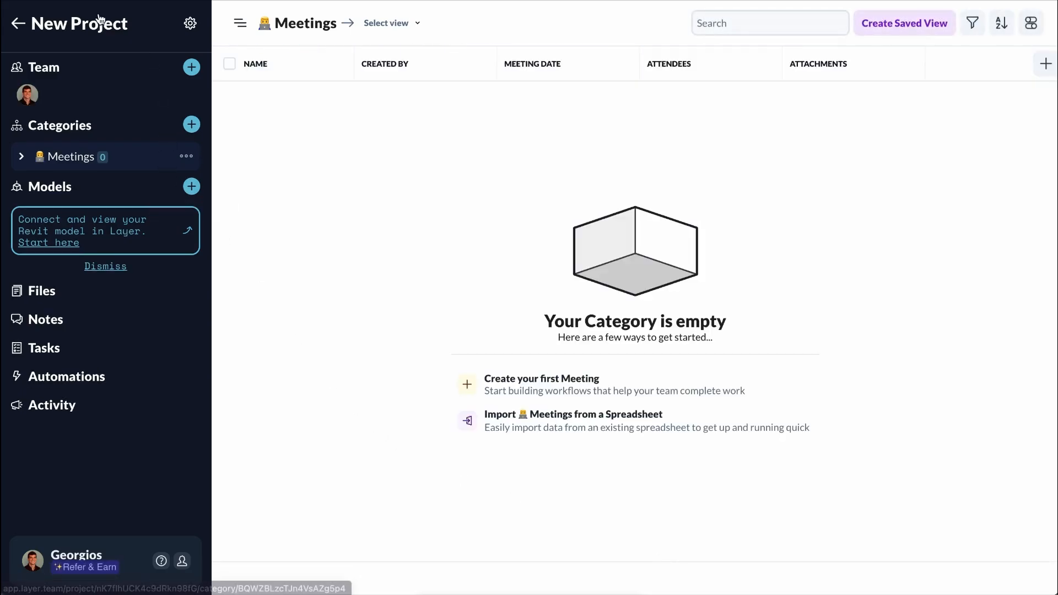
Step: Create the first meeting in the Meetings category and review its fields, including the options of the Attendees field
click(21, 157)
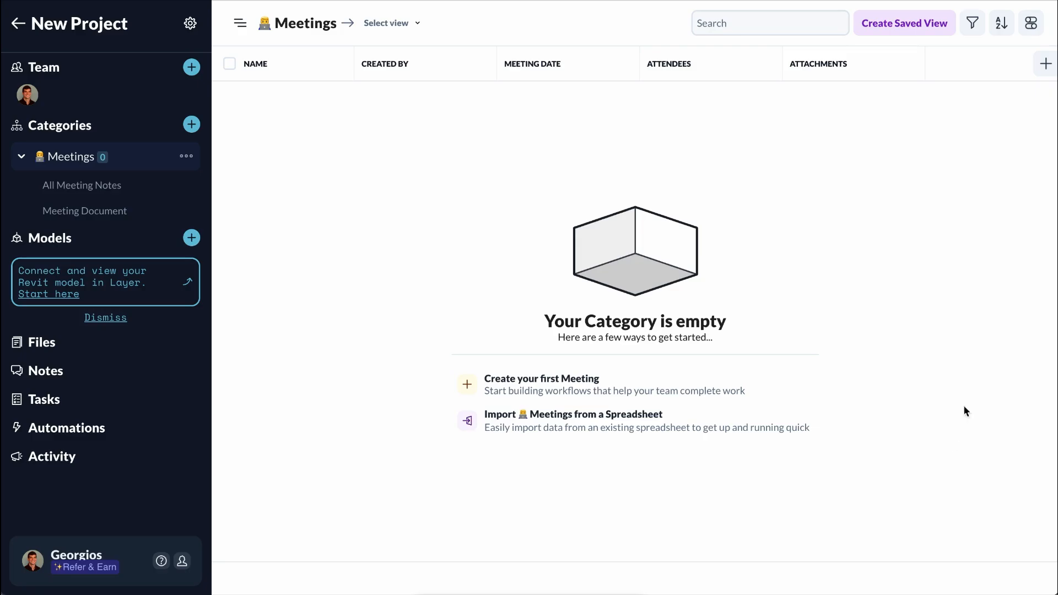
click(525, 392)
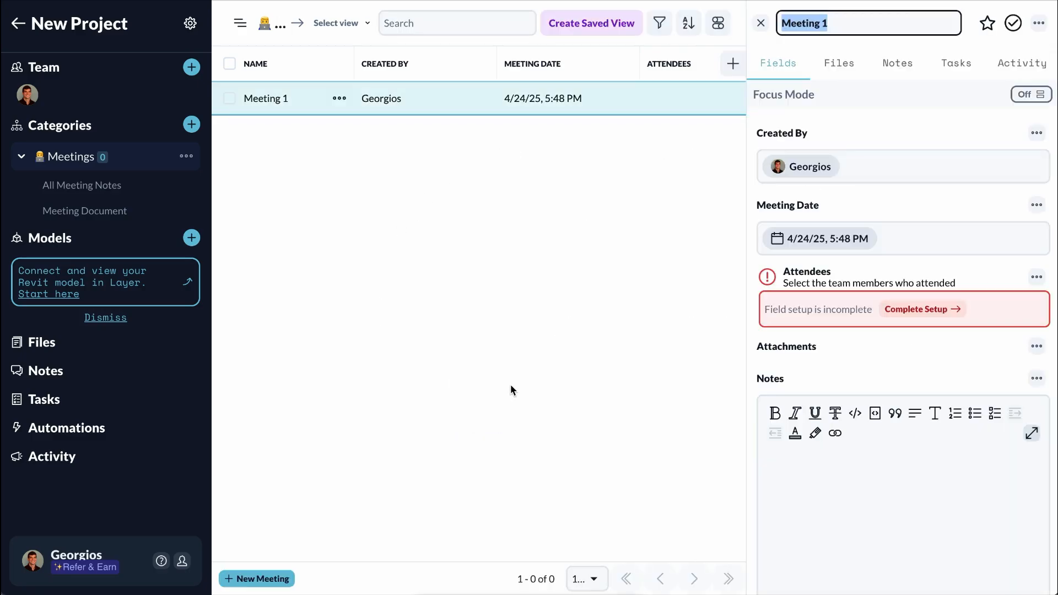
scroll(830, 194, down, 6)
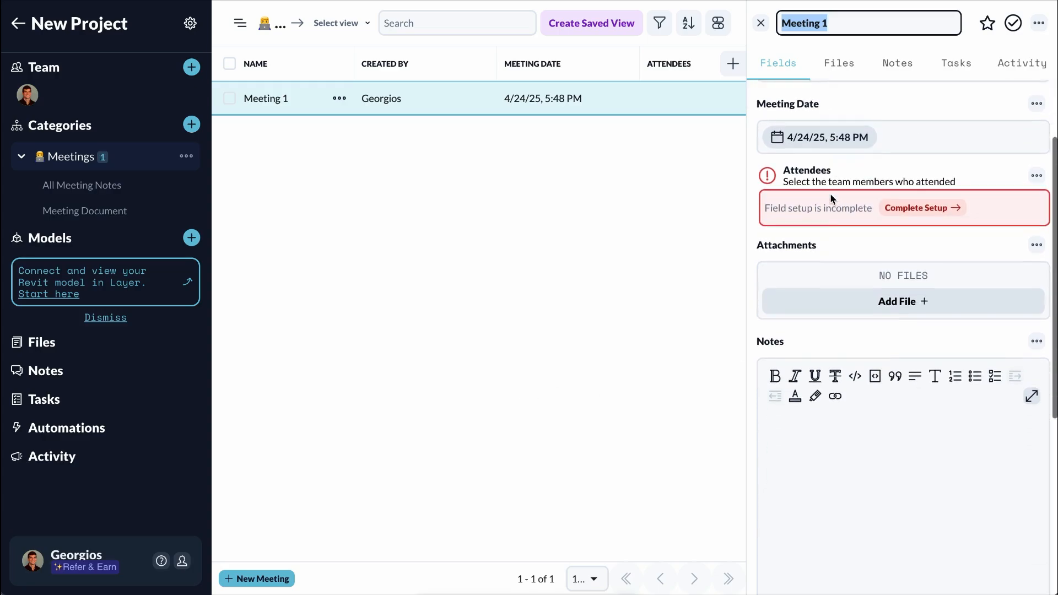
scroll(831, 196, up, 6)
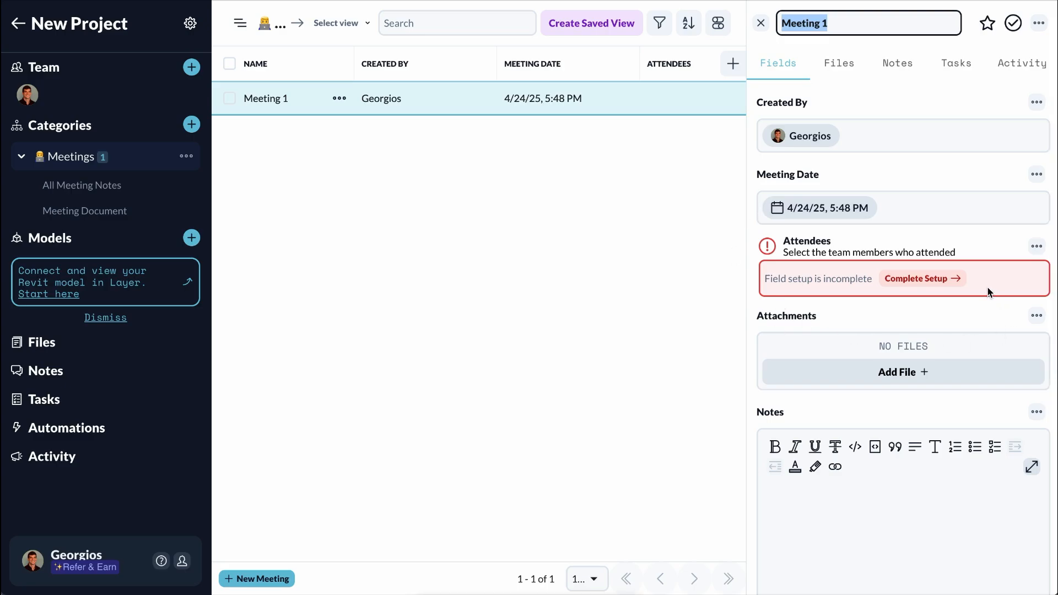
click(1037, 246)
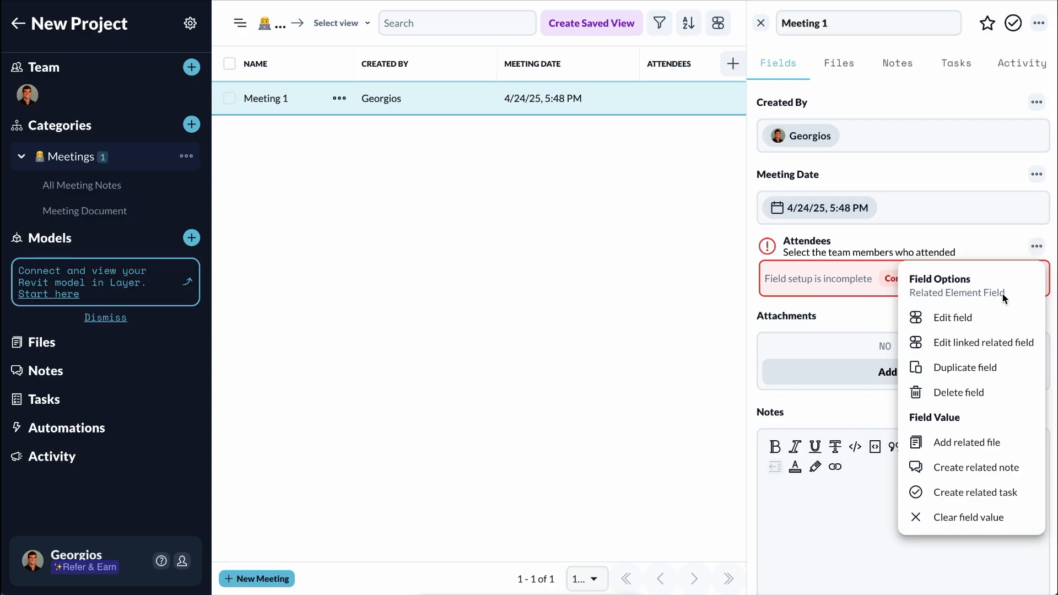
click(975, 256)
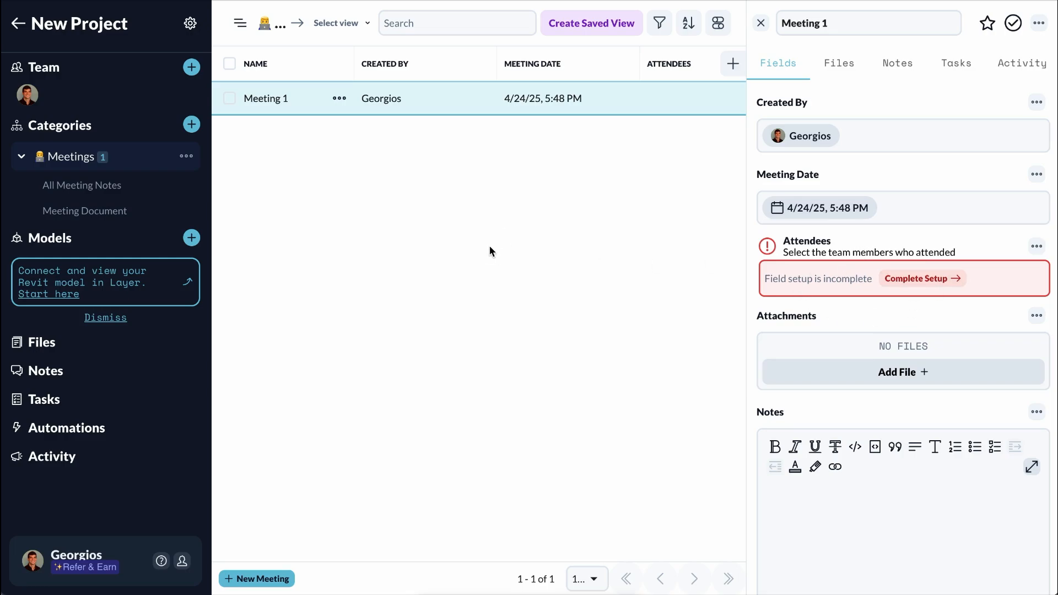
Step: Add another category to the project by applying the company's Site Observations Template
click(21, 156)
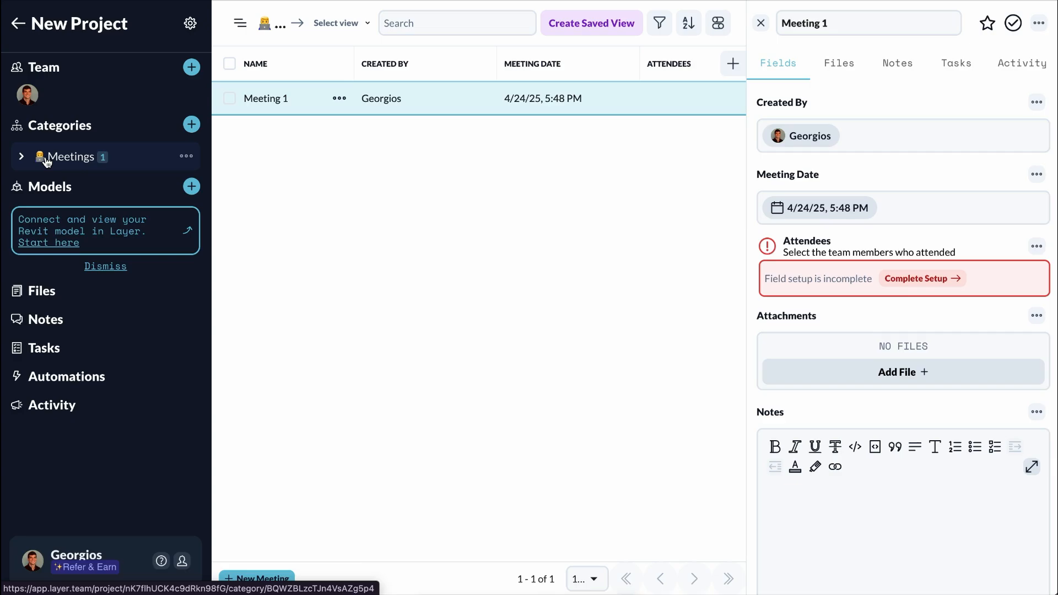
click(191, 124)
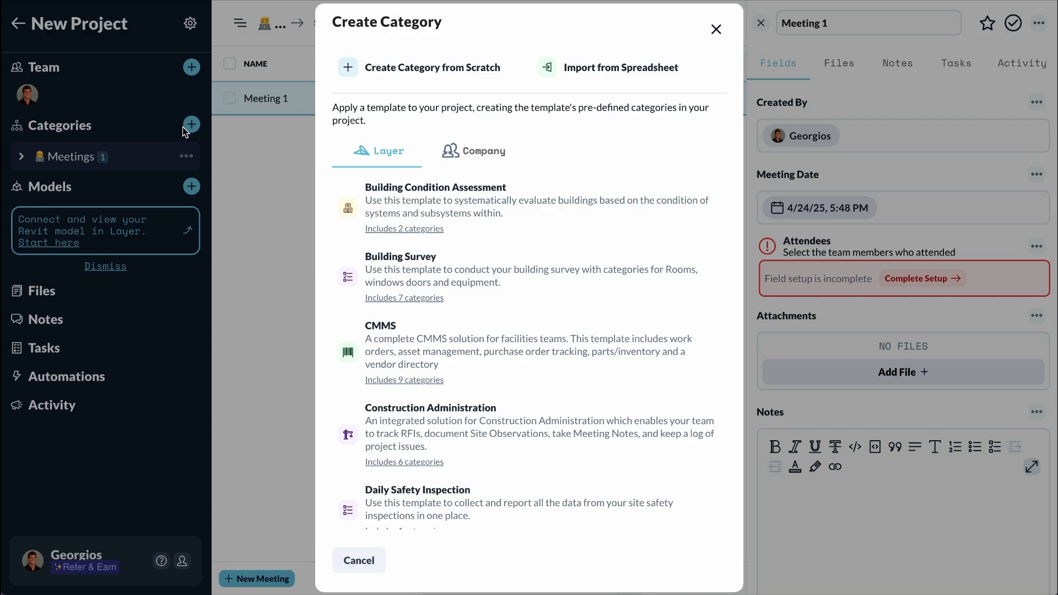
click(480, 157)
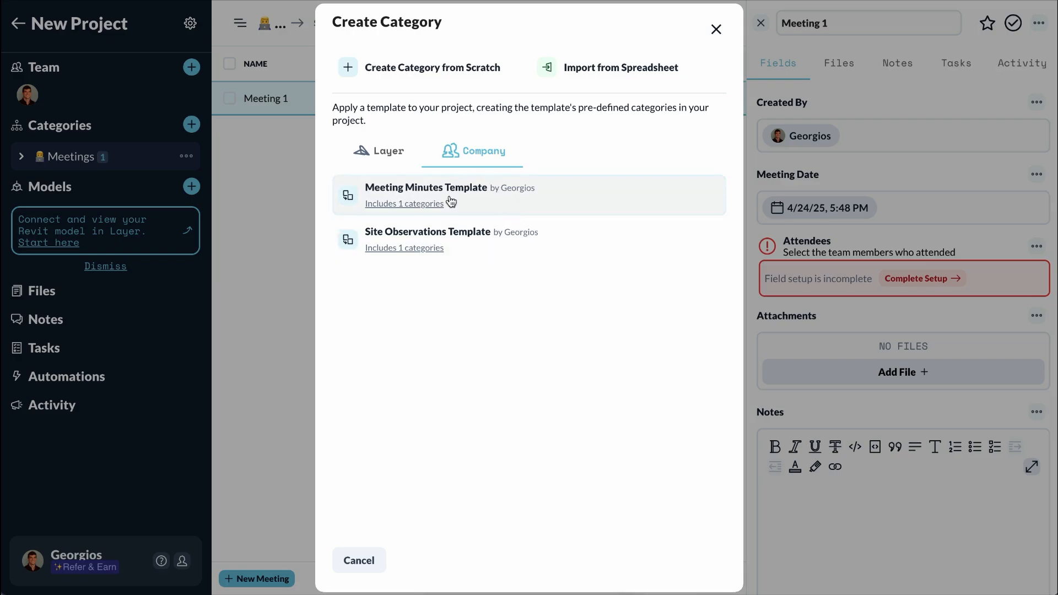
click(464, 238)
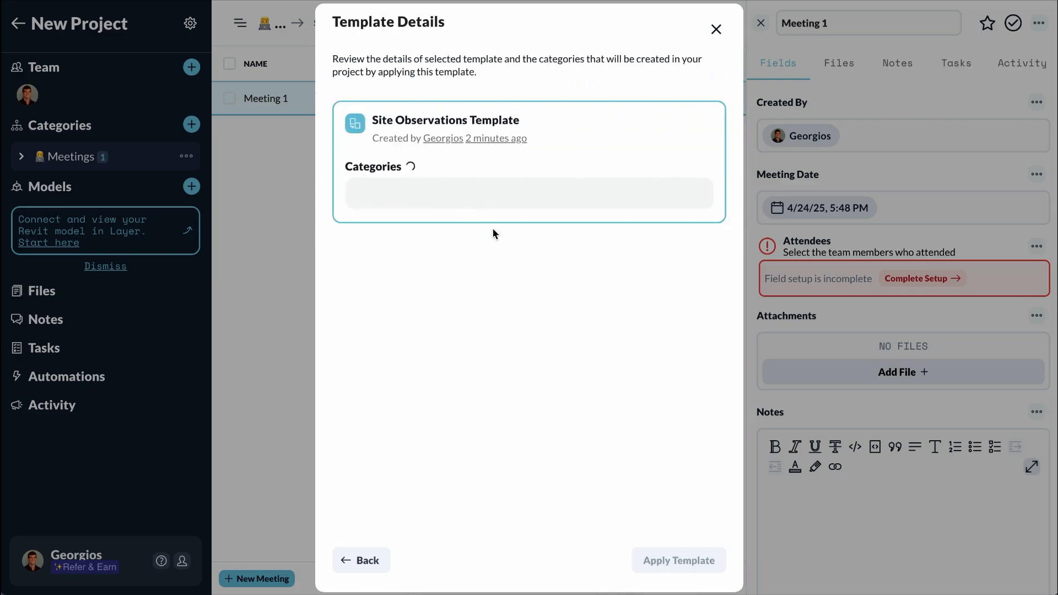
click(704, 570)
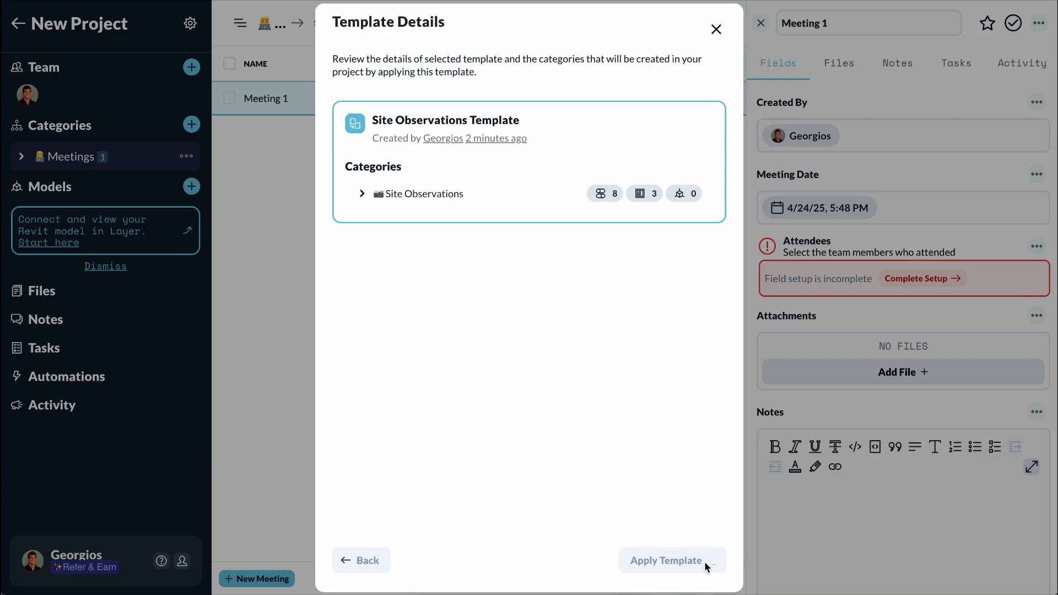